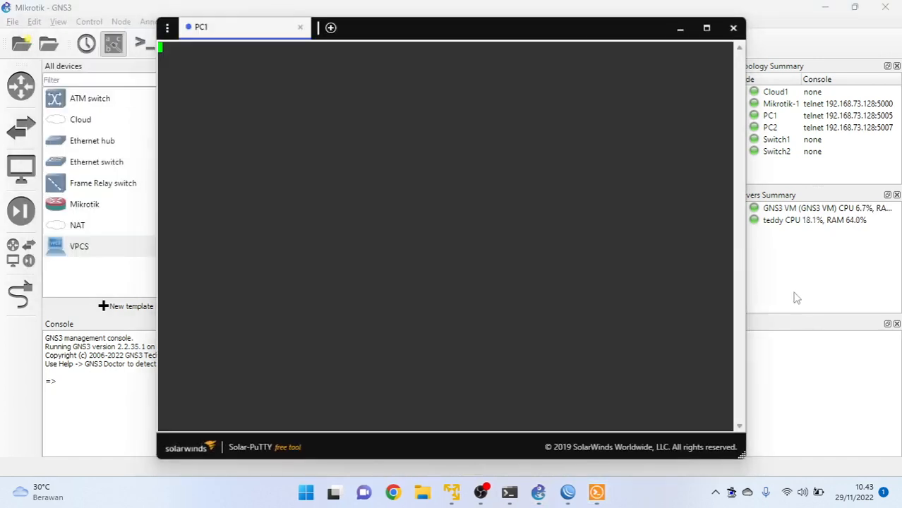
Display PC1's IP configuration in its console with show ip
{"action": "left_click", "coordinate": [795, 297]}
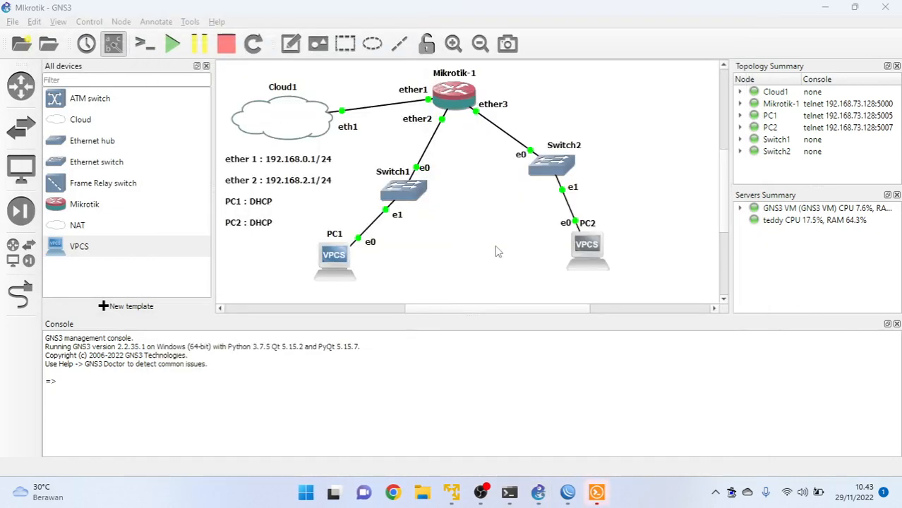
{"action": "left_click", "coordinate": [596, 492]}
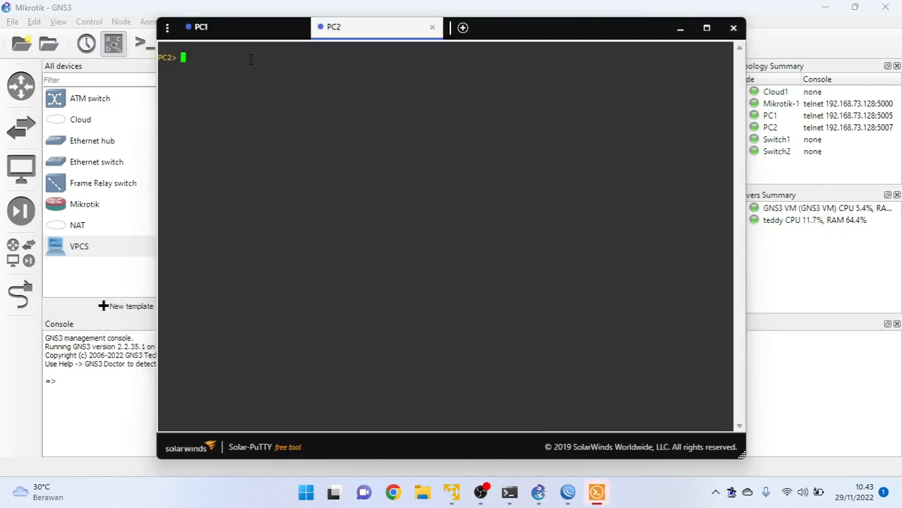
{"action": "left_click", "coordinate": [223, 30]}
{"action": "key", "text": "Return"}
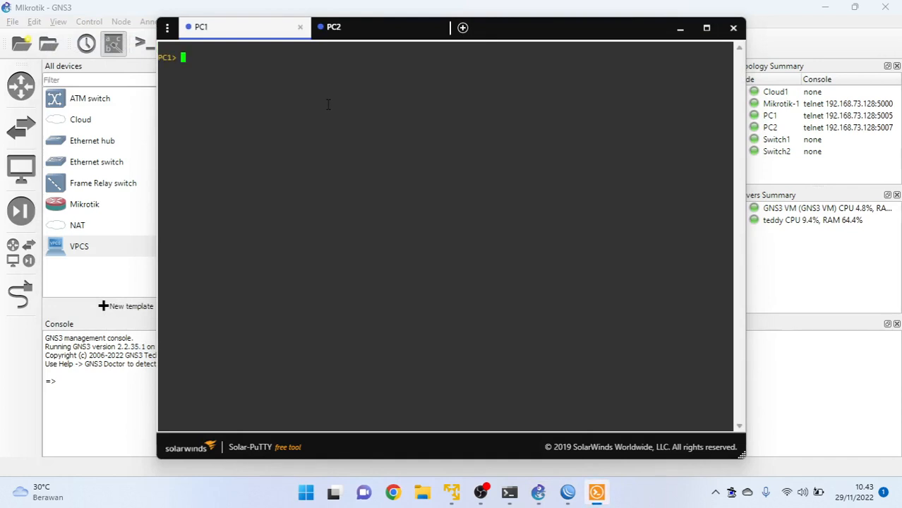
{"action": "type", "text": "s"}
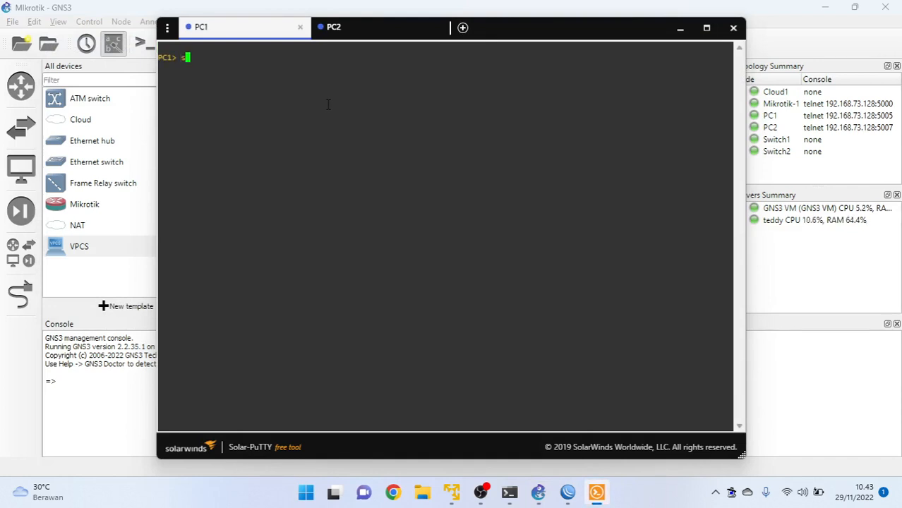
{"action": "type", "text": "how ip"}
{"action": "key", "text": "Return"}
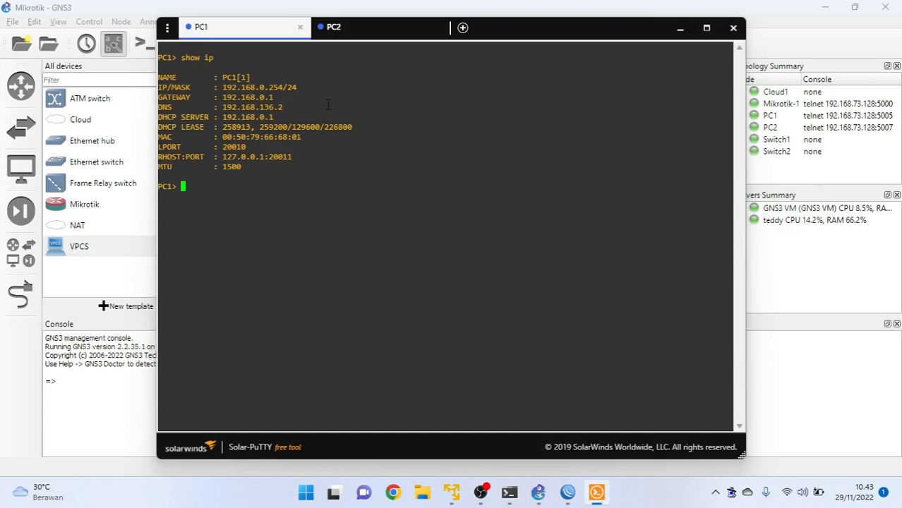
Ping PC1's gateway 192.168.0.1 from the PC1 console
{"action": "type", "text": "ping "}
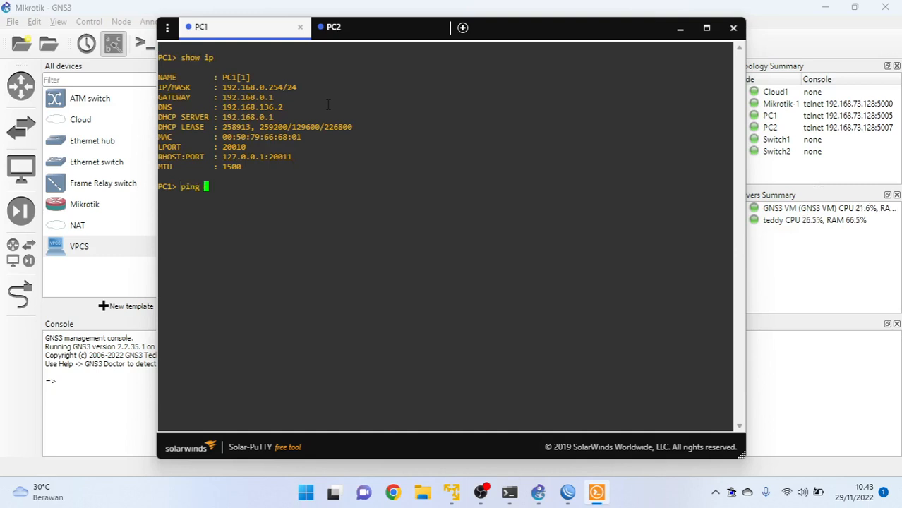
{"action": "type", "text": "192."}
{"action": "type", "text": "16"}
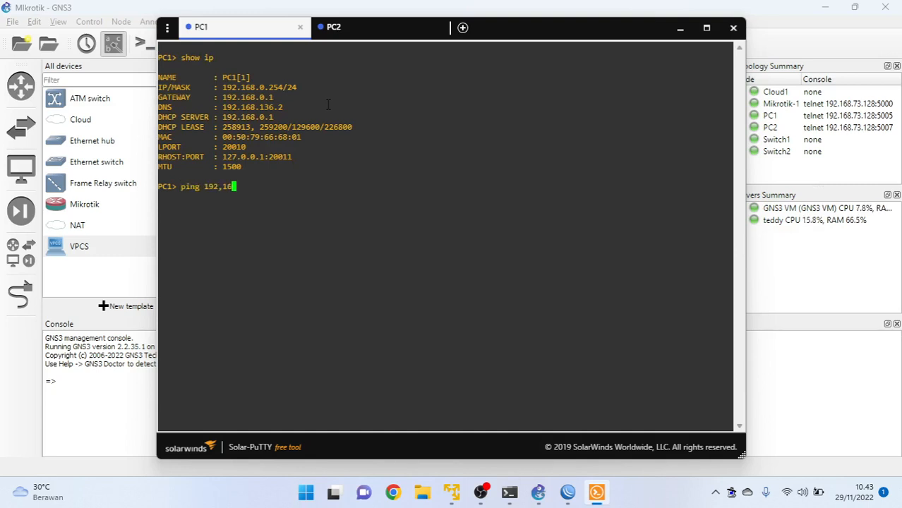
{"action": "key", "text": "BackSpace"}
{"action": "key", "text": "BackSpace"}
{"action": "key", "text": "BackSpace"}
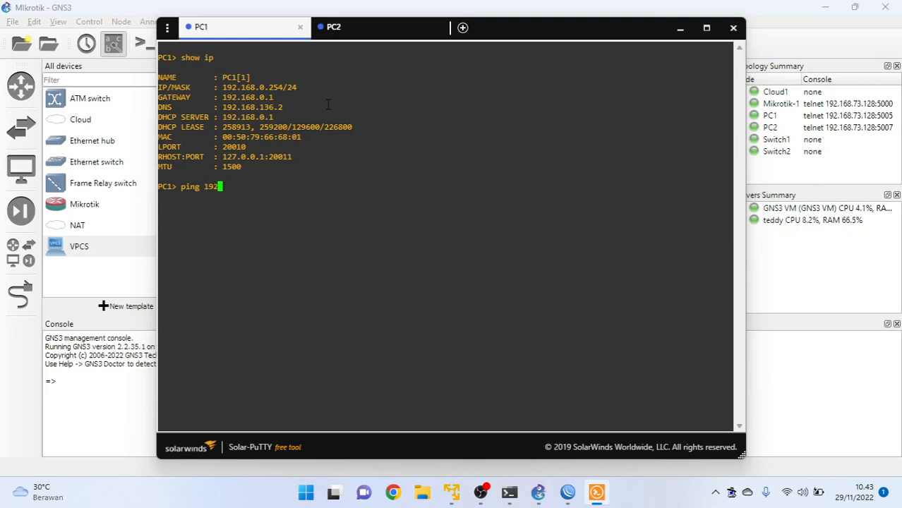
{"action": "type", "text": ".168.0.1"}
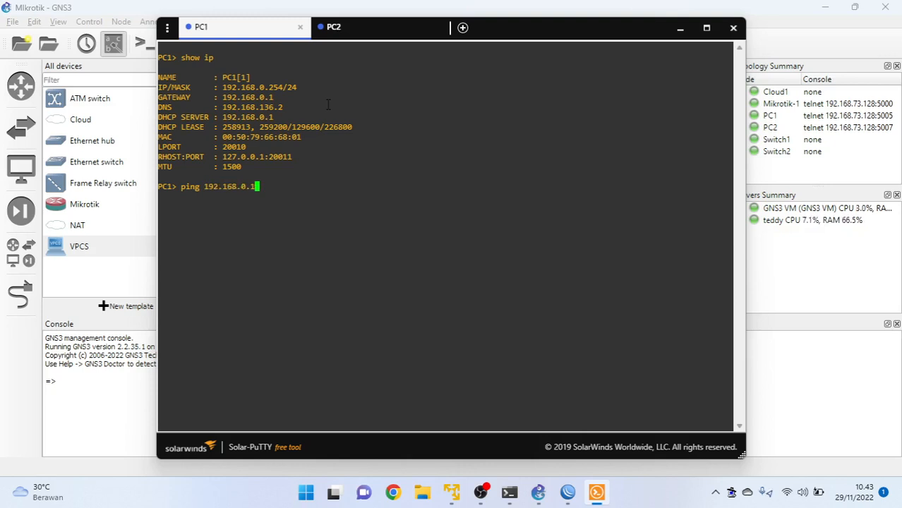
{"action": "key", "text": "Return"}
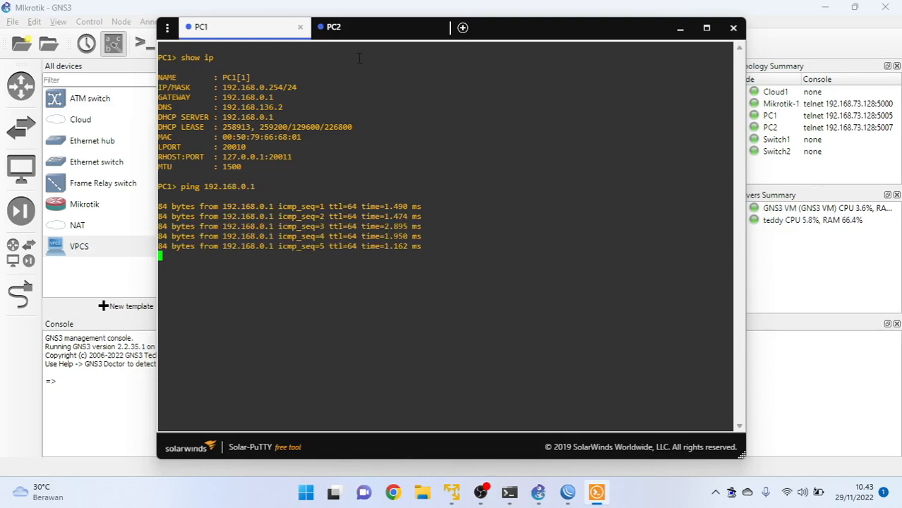
Display PC2's IP configuration in its console with show ip
{"action": "left_click", "coordinate": [356, 29]}
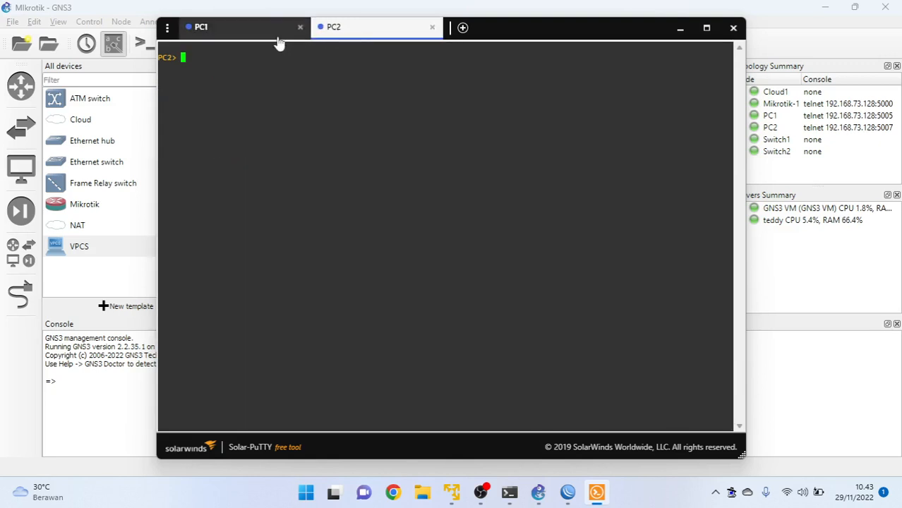
{"action": "type", "text": "show ip"}
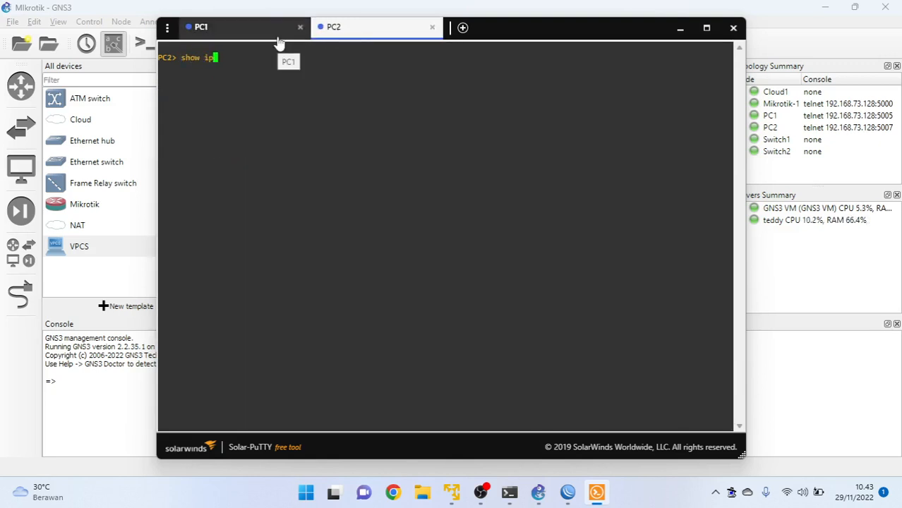
{"action": "key", "text": "Return"}
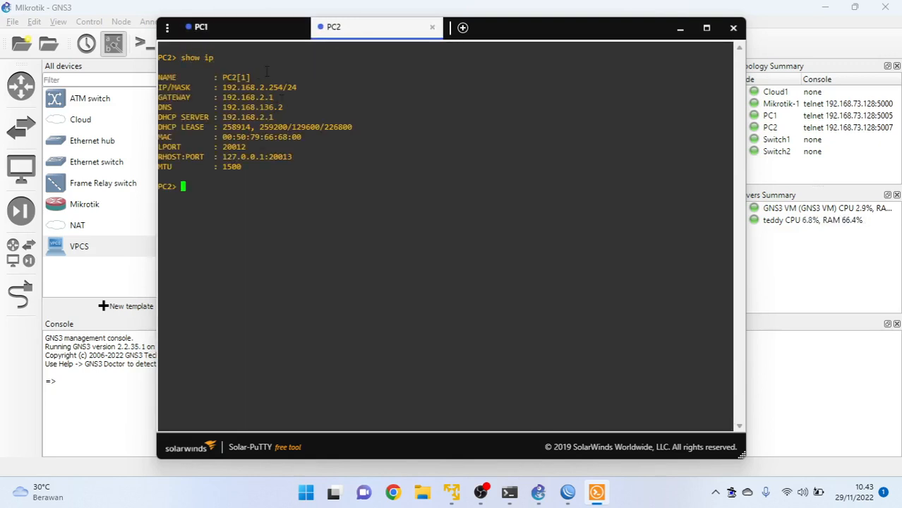
Ping PC2's gateway 192.168.2.1 from the PC1 console
{"action": "left_click", "coordinate": [262, 28]}
{"action": "key", "text": "Up"}
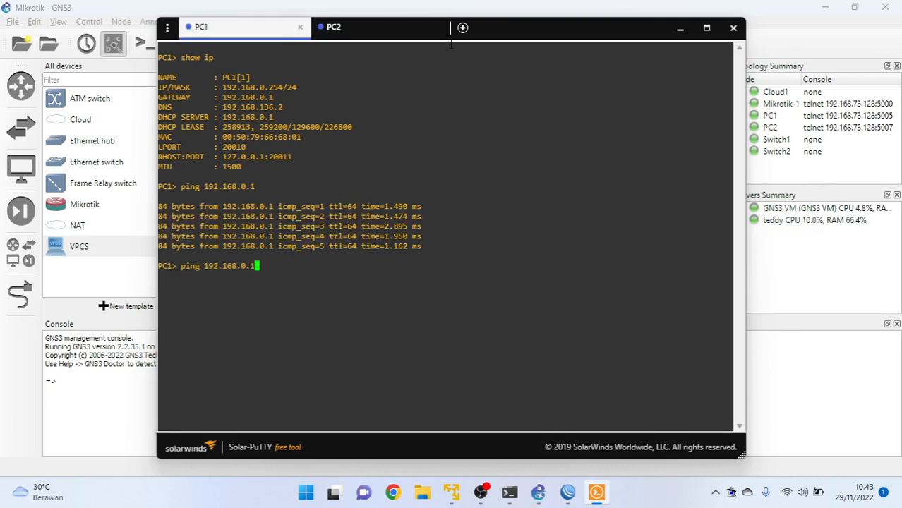
{"action": "key", "text": "BackSpace"}
{"action": "key", "text": "BackSpace"}
{"action": "key", "text": "BackSpace"}
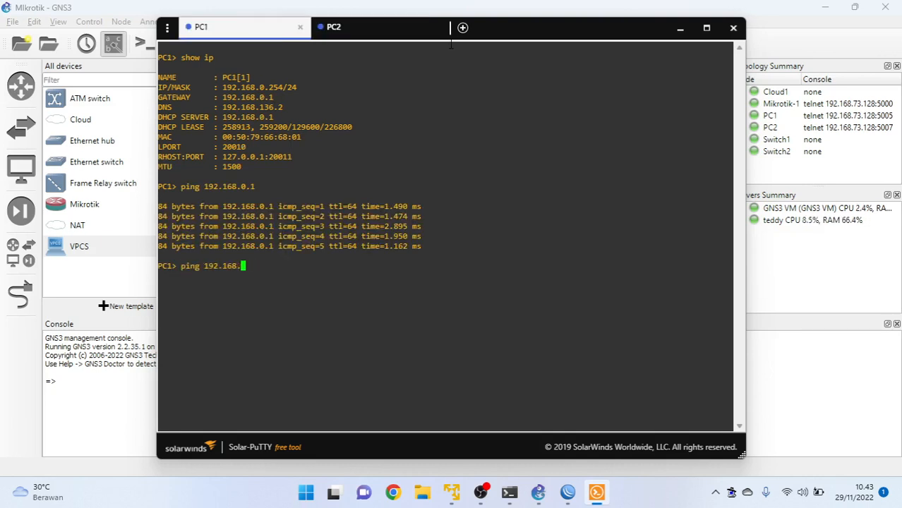
{"action": "type", "text": "2.1"}
{"action": "key", "text": "Return"}
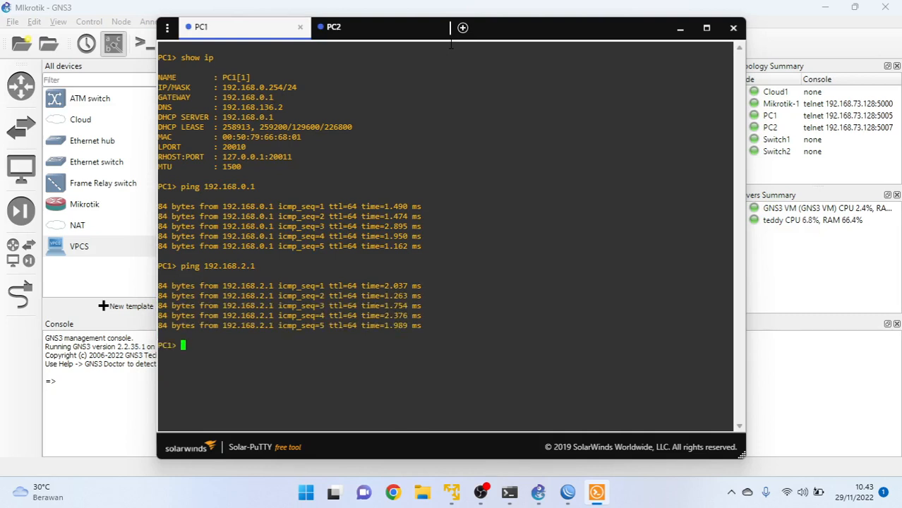
Ping PC2's address 192.168.2.254 from the PC1 console
{"action": "key", "text": "Up"}
{"action": "key", "text": "BackSpace"}
{"action": "type", "text": "254"}
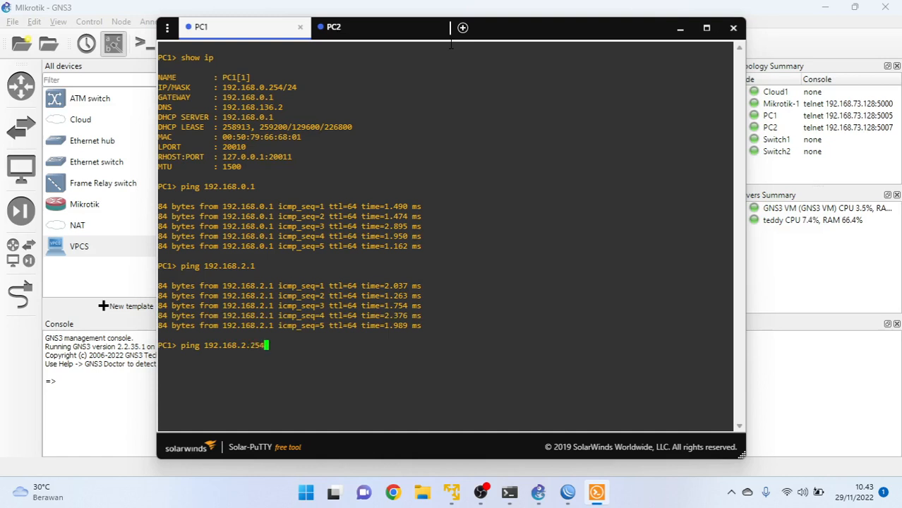
{"action": "key", "text": "Return"}
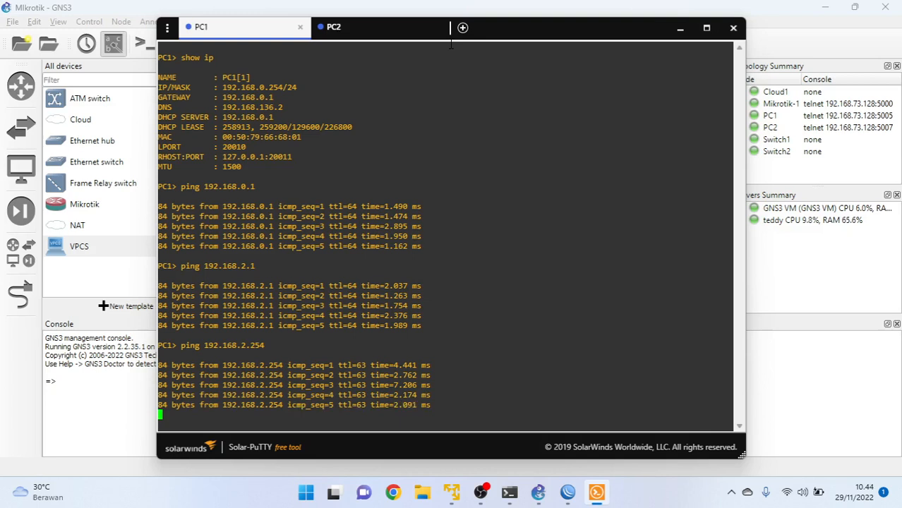
Ping google.com from the PC1 console to test internet access
{"action": "type", "text": "pi"}
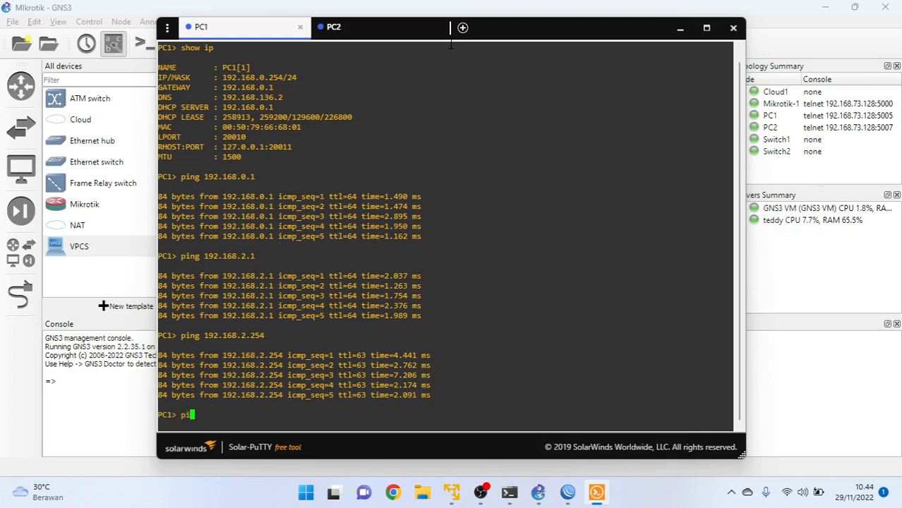
{"action": "type", "text": "ng google.com"}
{"action": "key", "text": "Return"}
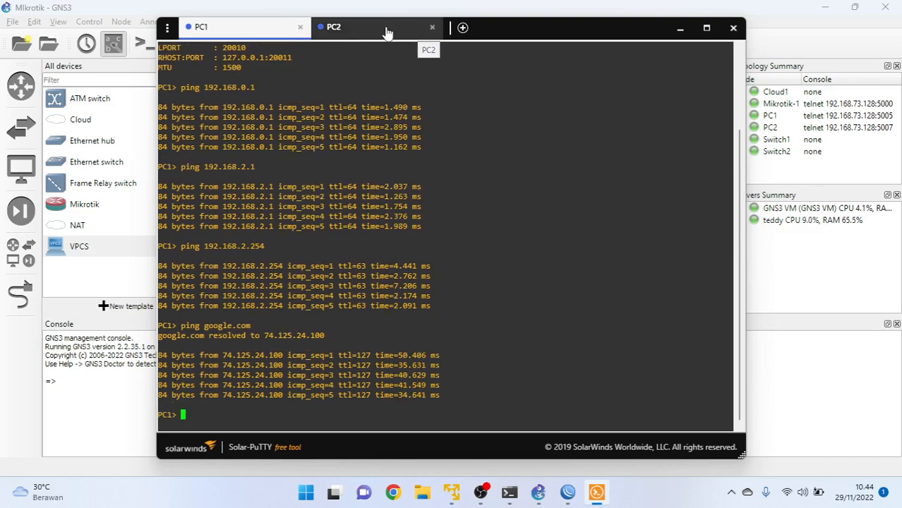
Try to ping the gateway from the PC2 console with the address entered as 192,168.2.1
{"action": "left_click", "coordinate": [357, 31]}
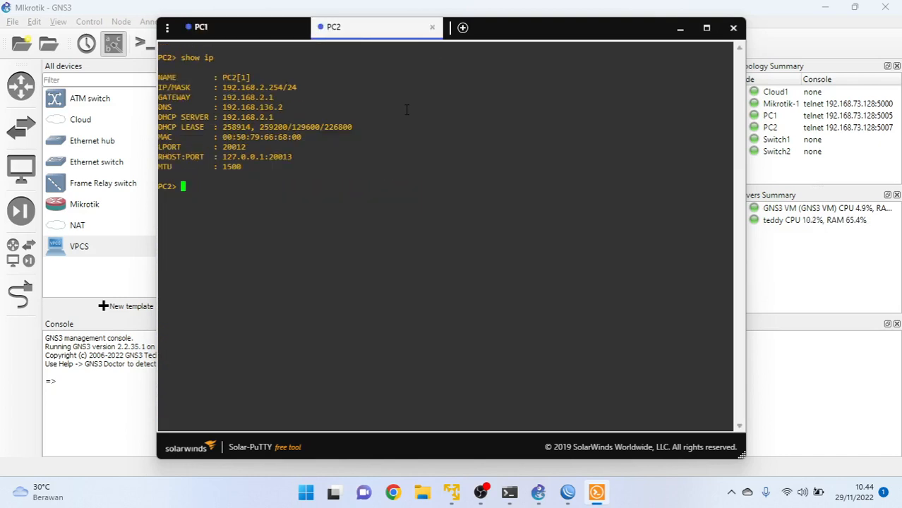
{"action": "type", "text": "ping "}
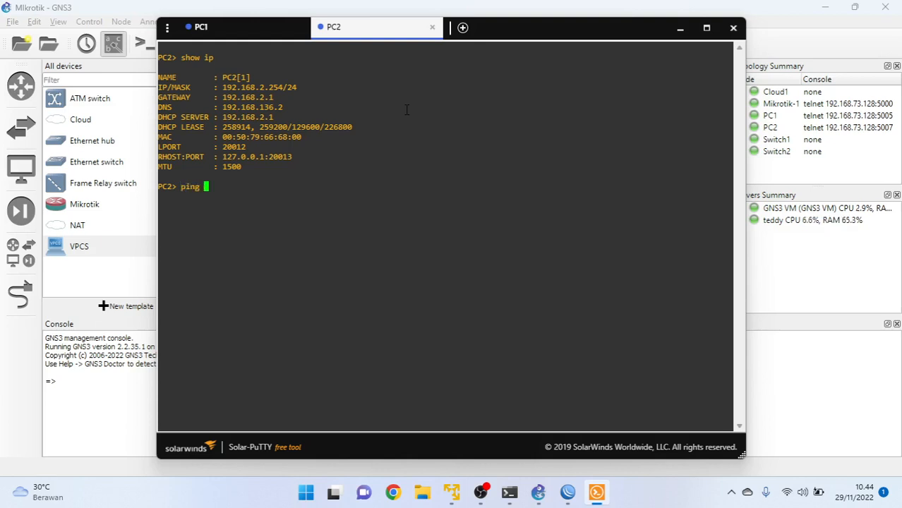
{"action": "type", "text": "192,168."}
{"action": "type", "text": "21."}
{"action": "key", "text": "BackSpace"}
{"action": "key", "text": "BackSpace"}
{"action": "type", "text": ".1"}
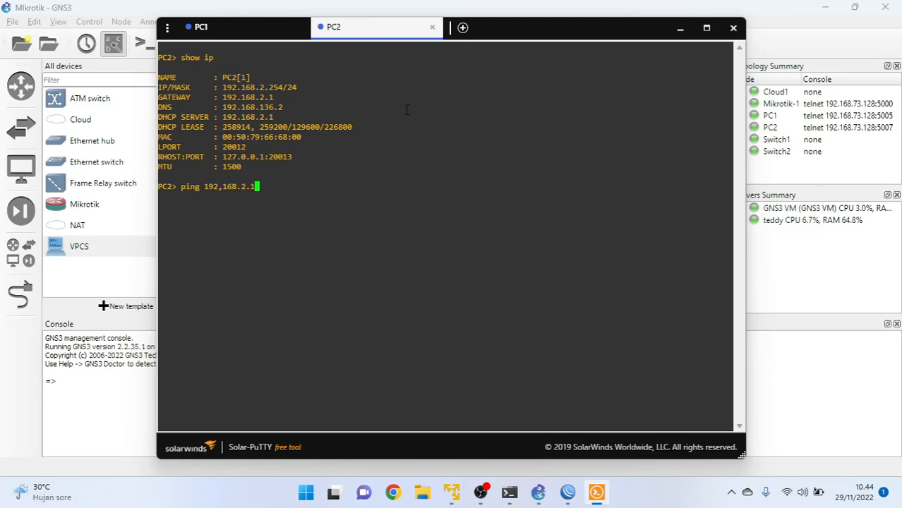
{"action": "key", "text": "Return"}
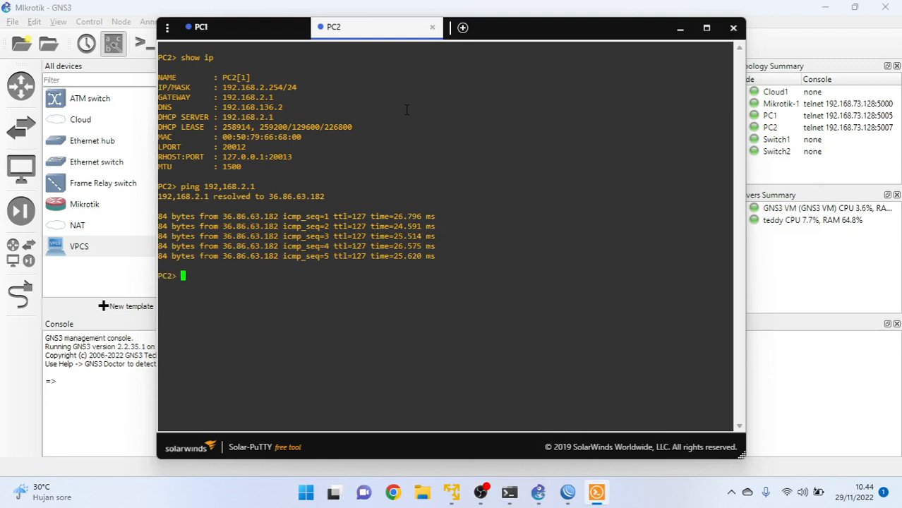
Try to ping PC1's gateway from PC2 with the address entered as 192,168.0.1, and interrupt the command
{"action": "key", "text": "Up"}
{"action": "key", "text": "BackSpace"}
{"action": "key", "text": "BackSpace"}
{"action": "key", "text": "BackSpace"}
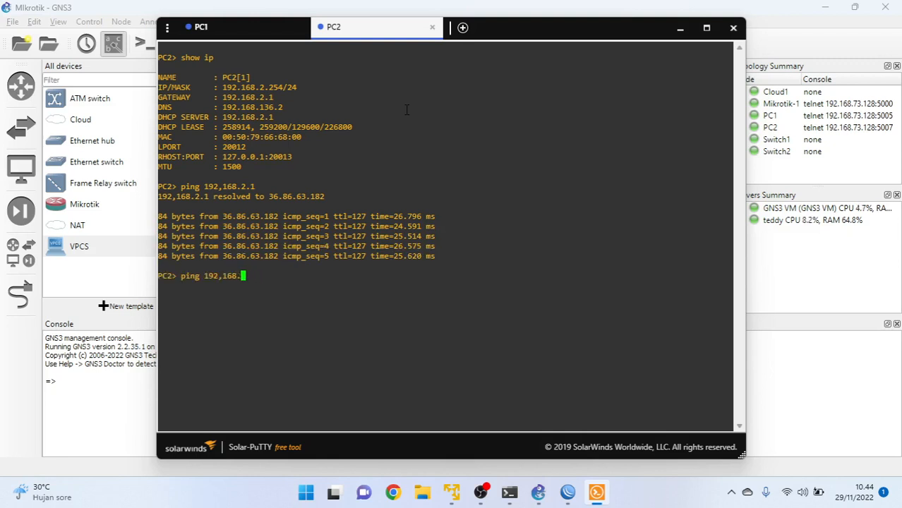
{"action": "type", "text": "0.1"}
{"action": "key", "text": "Return"}
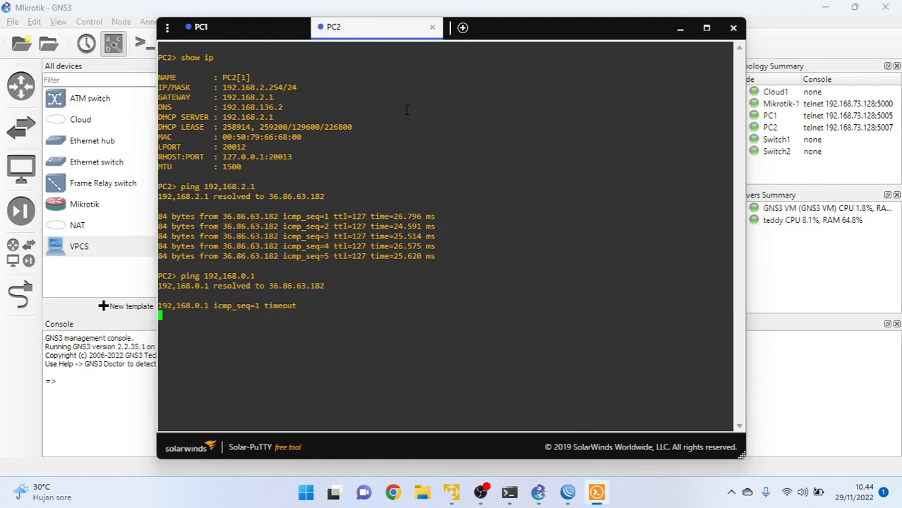
{"action": "key", "text": "Up"}
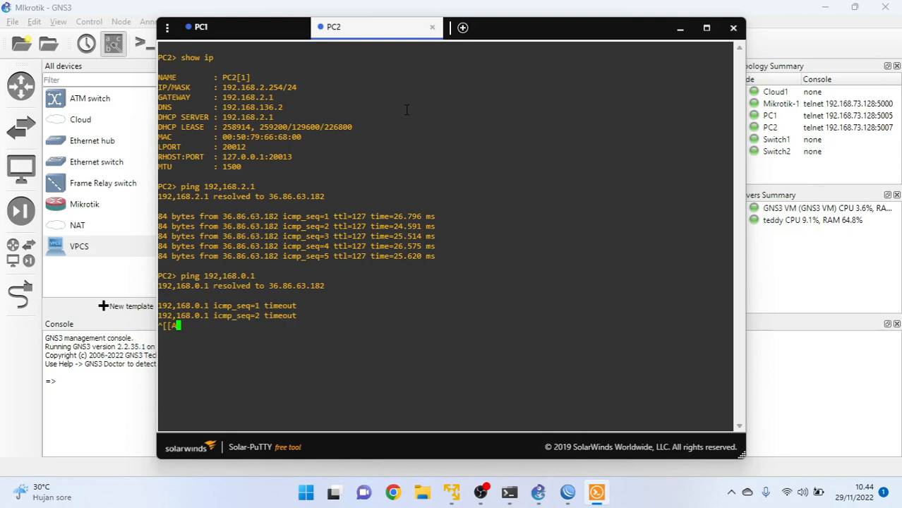
{"action": "key", "text": "ctrl+c"}
{"action": "key", "text": "ctrl+c"}
{"action": "key", "text": "Up"}
{"action": "key", "text": "Left"}
{"action": "key", "text": "Left"}
{"action": "key", "text": "Left"}
{"action": "key", "text": "Left"}
{"action": "key", "text": "Left"}
{"action": "key", "text": "Left"}
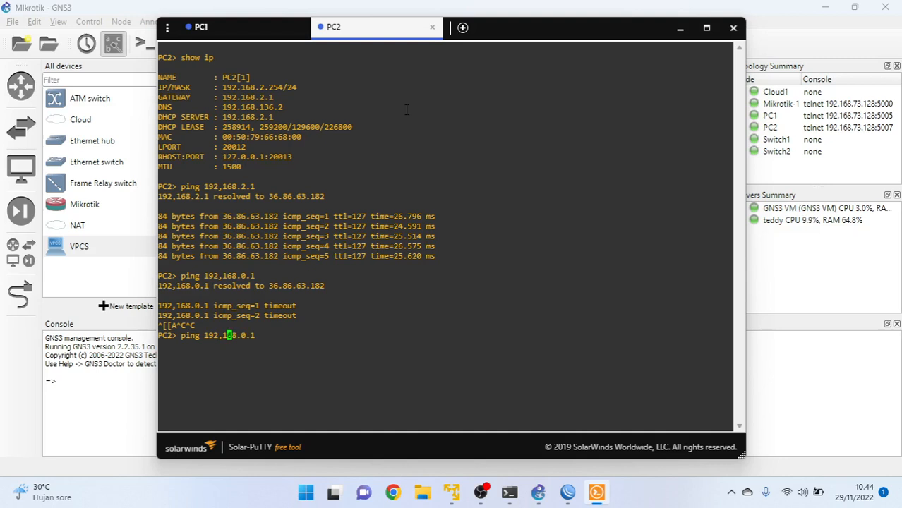
{"action": "key", "text": "Right"}
{"action": "key", "text": "Right"}
{"action": "key", "text": "Right"}
{"action": "key", "text": "Right"}
{"action": "key", "text": "Right"}
{"action": "key", "text": "Right"}
{"action": "key", "text": "BackSpace"}
{"action": "key", "text": "BackSpace"}
{"action": "key", "text": "BackSpace"}
{"action": "key", "text": "BackSpace"}
{"action": "key", "text": "BackSpace"}
{"action": "key", "text": "BackSpace"}
{"action": "key", "text": "BackSpace"}
{"action": "key", "text": "BackSpace"}
{"action": "key", "text": "BackSpace"}
{"action": "key", "text": "BackSpace"}
{"action": "key", "text": "BackSpace"}
{"action": "key", "text": "BackSpace"}
{"action": "key", "text": "BackSpace"}
{"action": "key", "text": "BackSpace"}
{"action": "key", "text": "BackSpace"}
{"action": "key", "text": "BackSpace"}
Ping PC2's own gateway 192.168.2.1 from the PC2 console
{"action": "type", "text": "pin"}
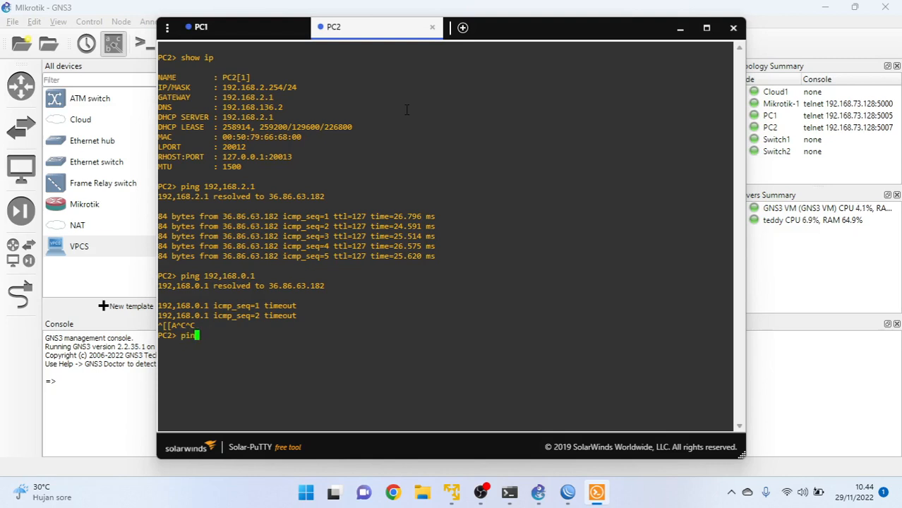
{"action": "type", "text": "g 192.158.2.1"}
{"action": "key", "text": "Return"}
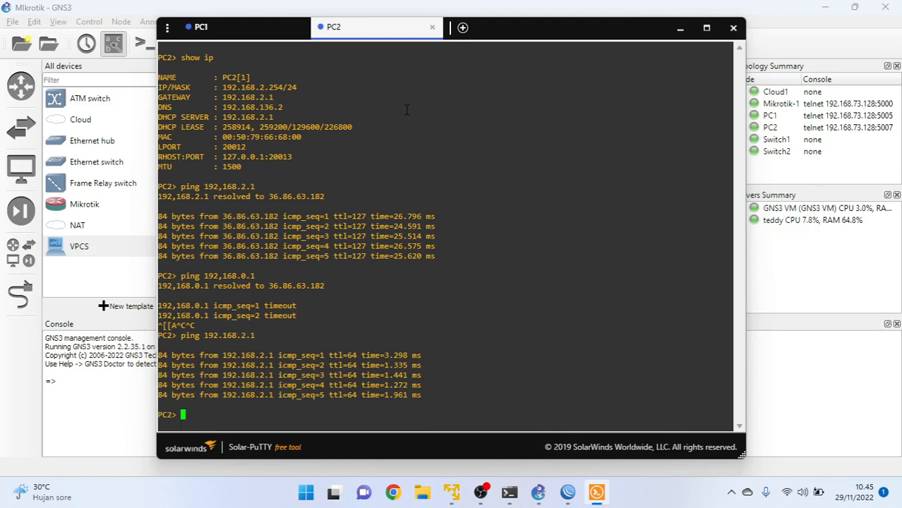
Ping PC1's gateway 192.168.0.1 from the PC2 console
{"action": "type", "text": "ping 192.168.0"}
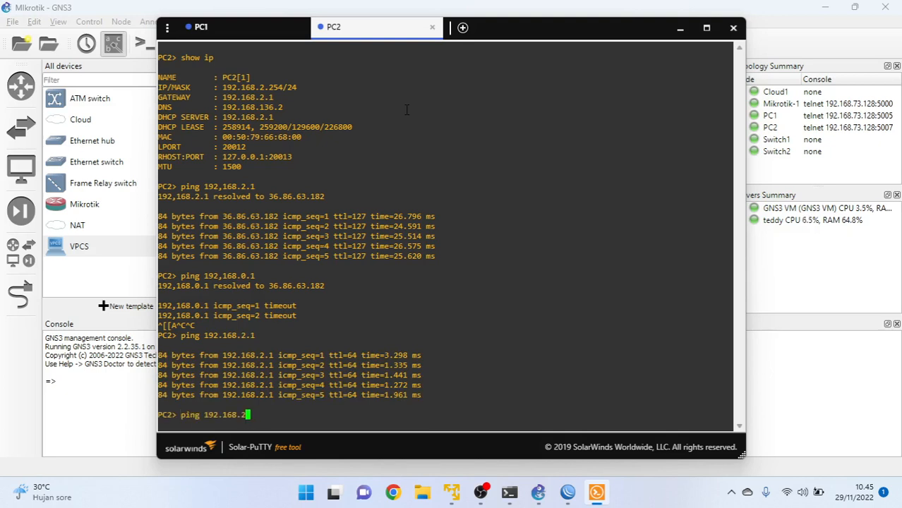
{"action": "type", "text": ".1"}
{"action": "key", "text": "Return"}
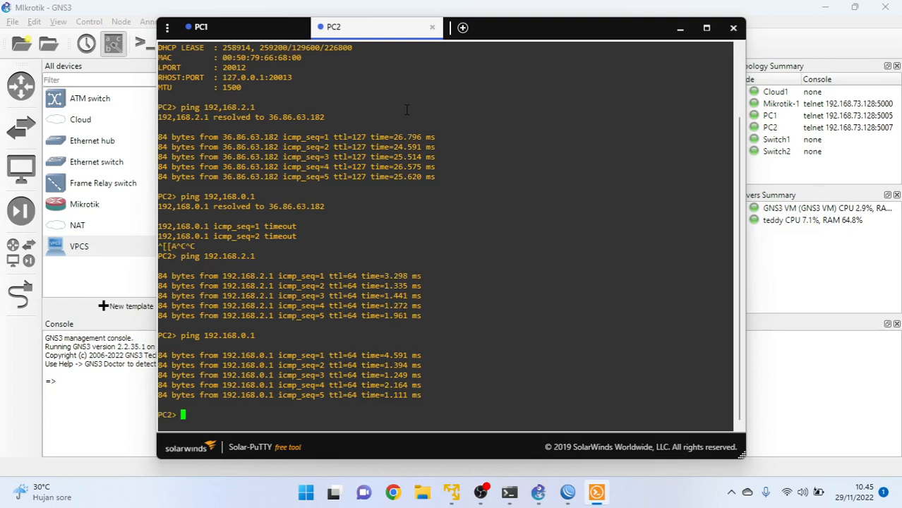
Ping PC1's address 192.168.0.254 from the PC2 console, and minimize the console window to return to the topology
{"action": "key", "text": "Up"}
{"action": "key", "text": "BackSpace"}
{"action": "type", "text": "254"}
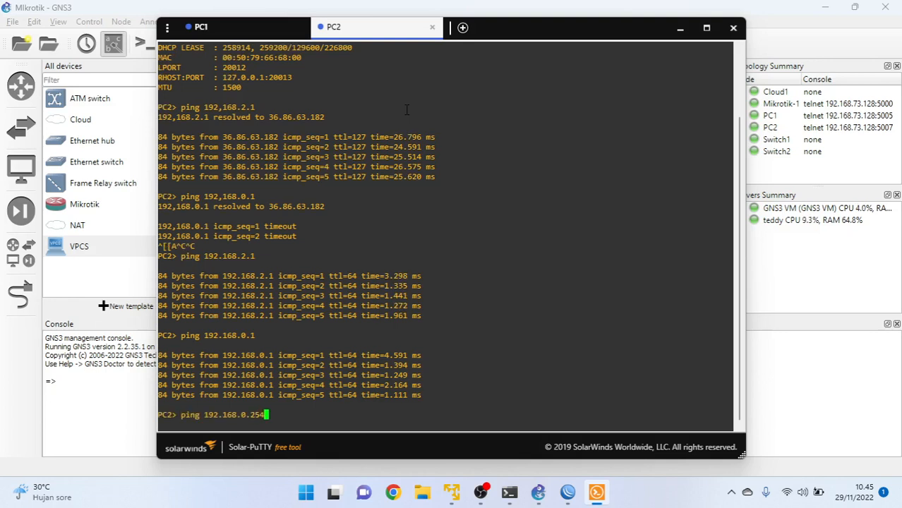
{"action": "key", "text": "Return"}
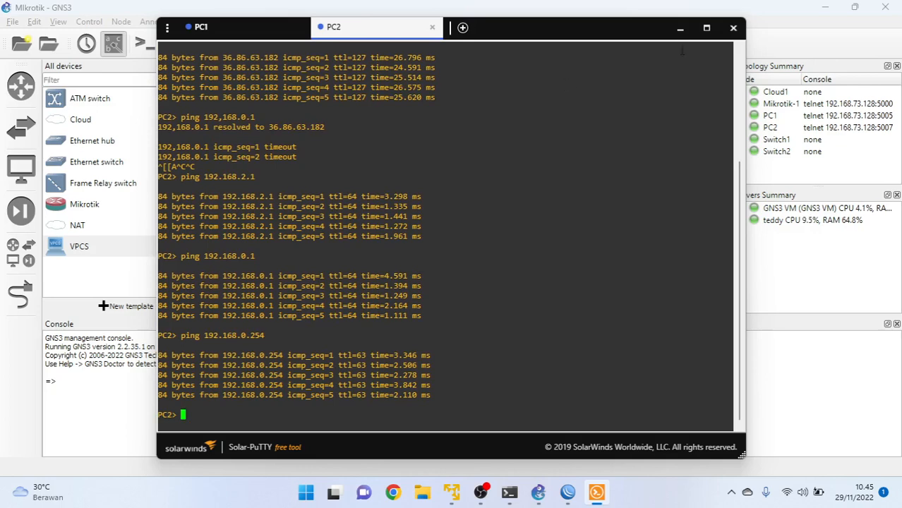
{"action": "left_click", "coordinate": [680, 27]}
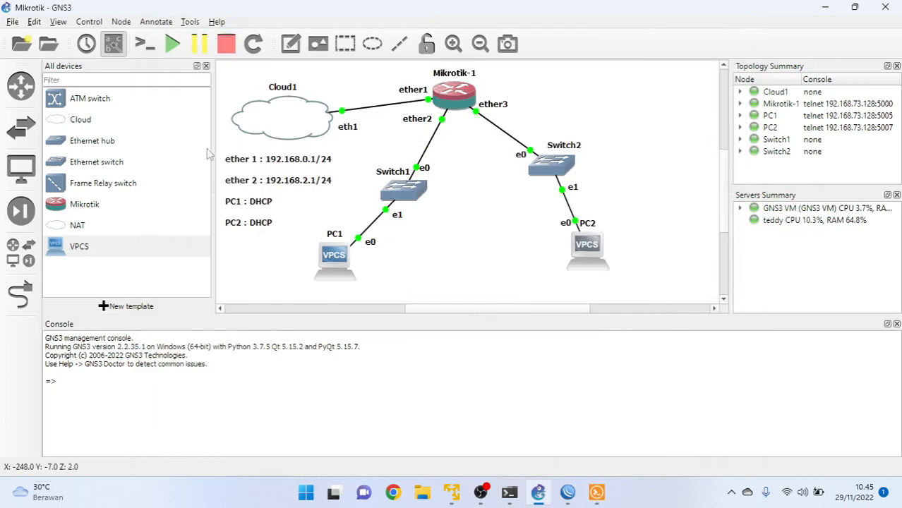
Add a text note beside the Mikrotik-1 router reading "PC1 bisa berkomunikasi dengan PC2"
{"action": "left_click", "coordinate": [293, 49]}
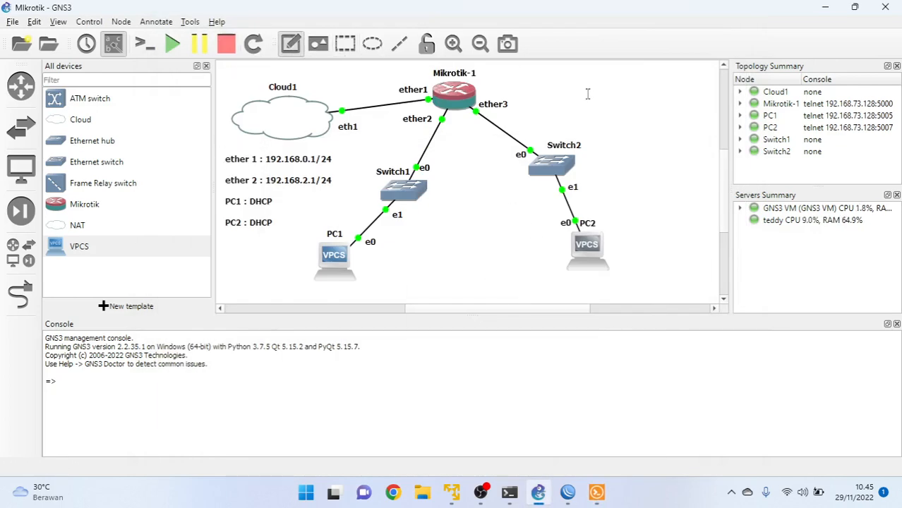
{"action": "left_click", "coordinate": [557, 76]}
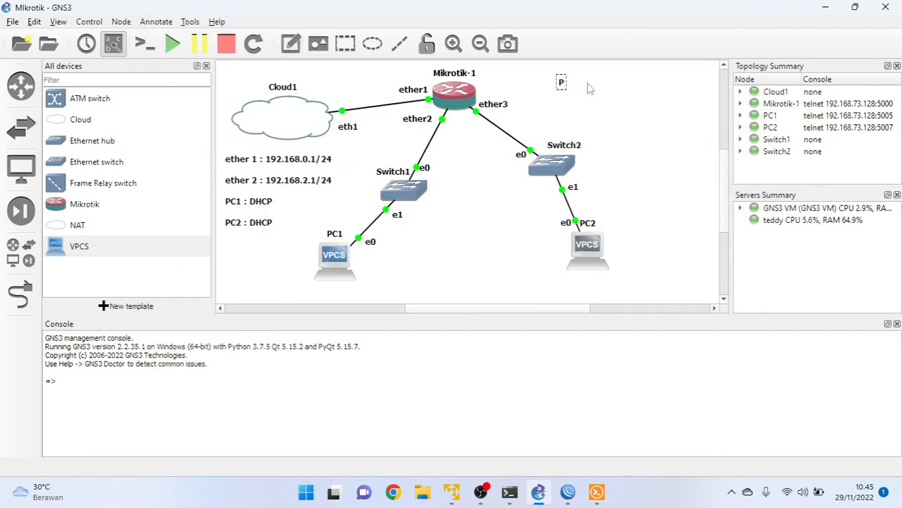
{"action": "type", "text": "C1 bisa berkom"}
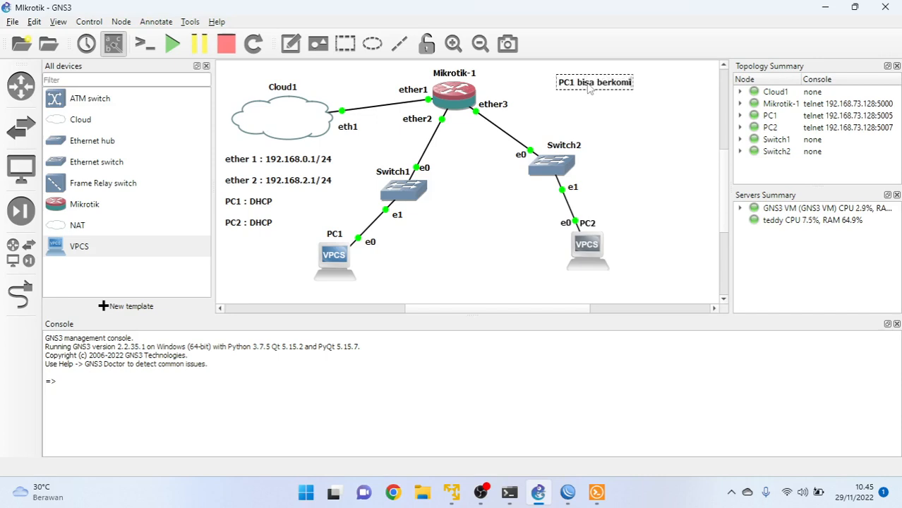
{"action": "type", "text": "u"}
{"action": "key", "text": "BackSpace"}
{"action": "type", "text": "unikasi den"}
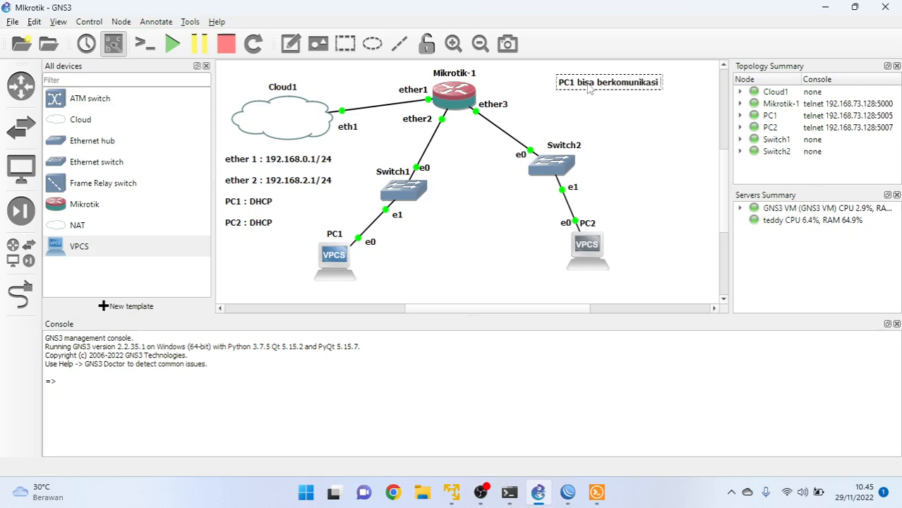
{"action": "type", "text": "gan"}
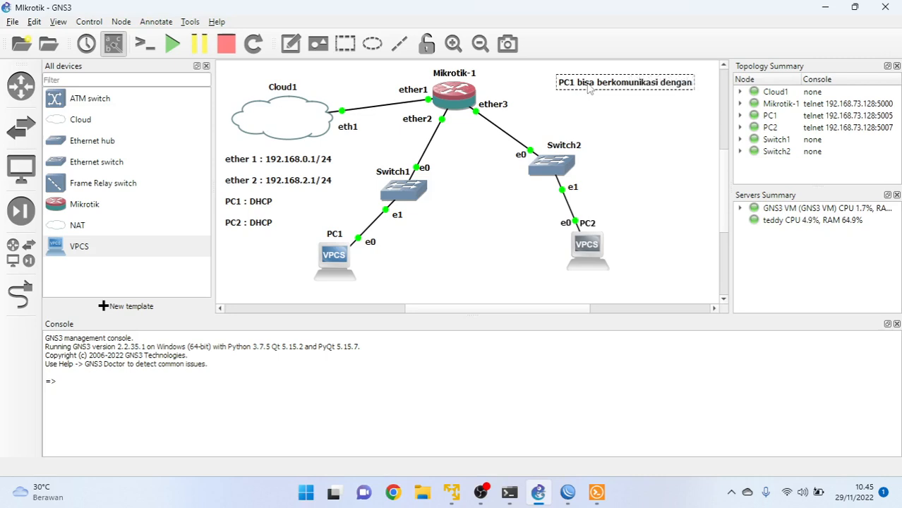
{"action": "type", "text": " PC2"}
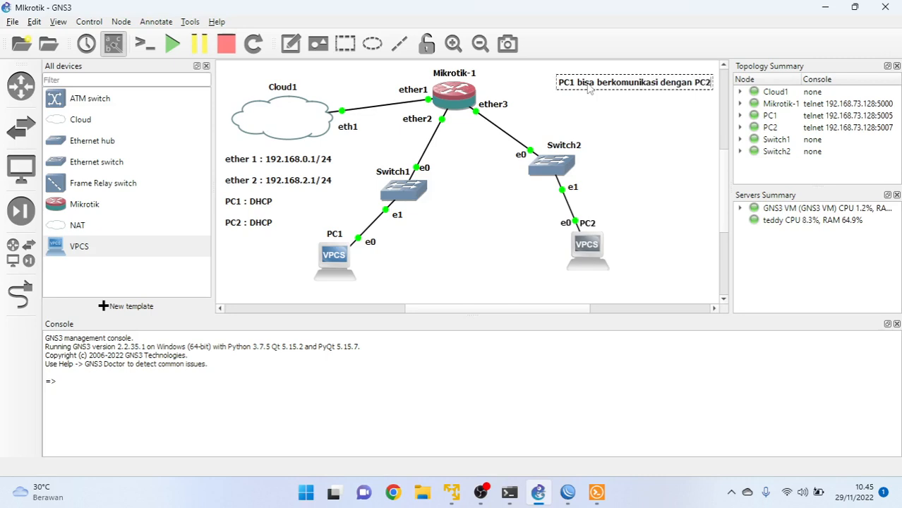
Continue the note with "dan" and "PC1 bisa terkoneksi dengan Internet" on separate lines
{"action": "key", "text": "Return"}
{"action": "type", "text": "d"}
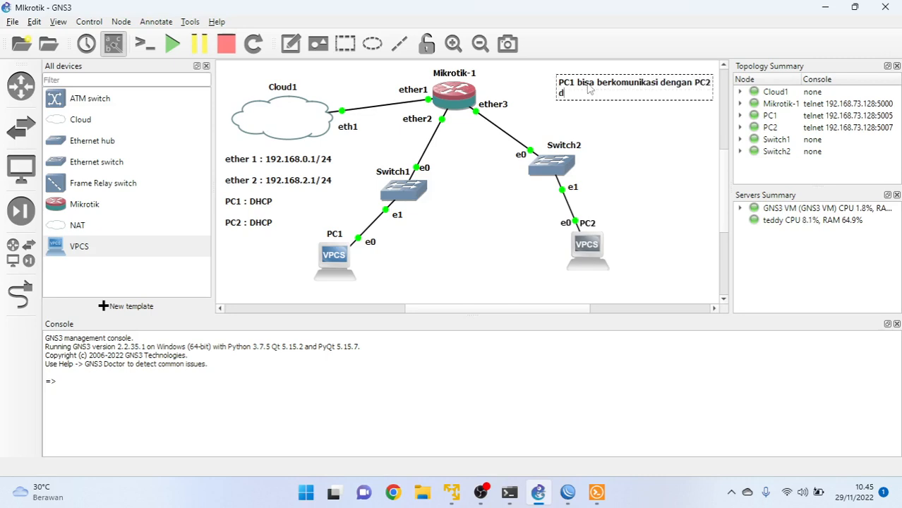
{"action": "type", "text": "an"}
{"action": "key", "text": "Return"}
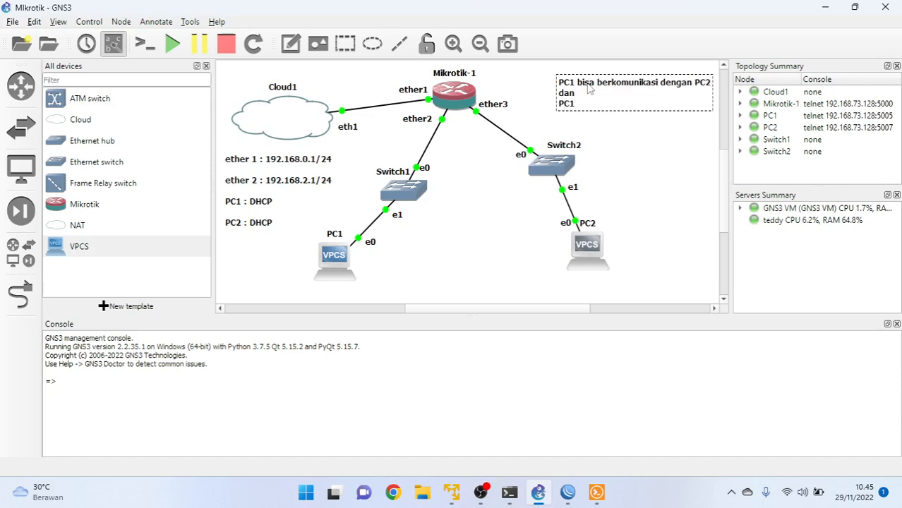
{"action": "type", "text": "PC1 bisa terkoneksi "}
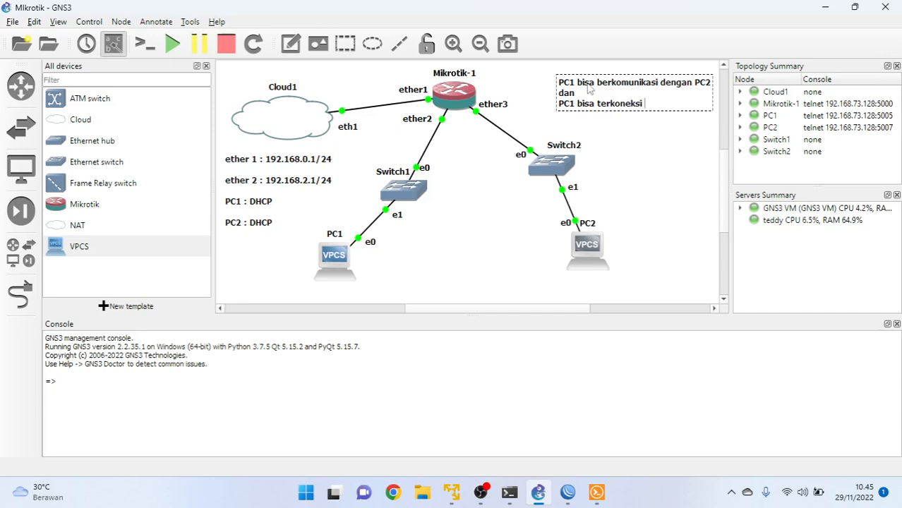
{"action": "type", "text": "dengan Internet"}
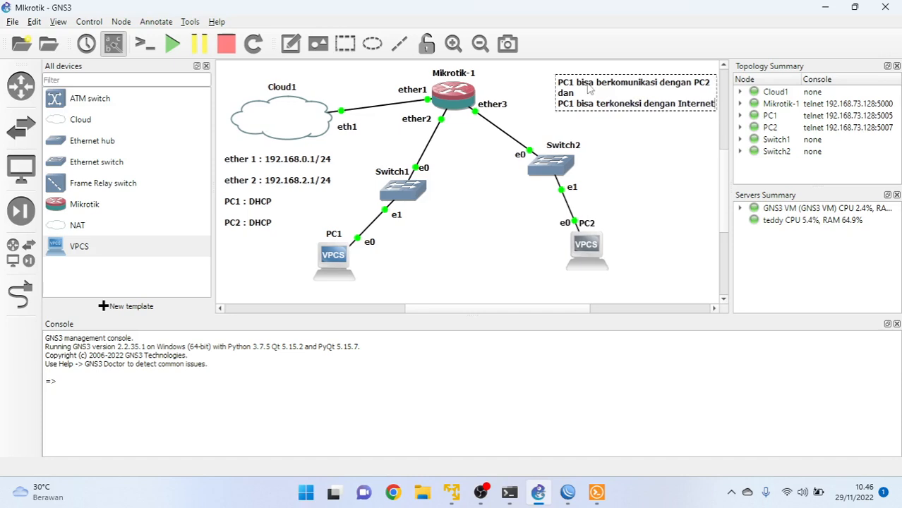
After a blank line, add "PC2 bisa berkomunikasi dengan PC1" and "dan" to the note, and leave text editing
{"action": "key", "text": "Return"}
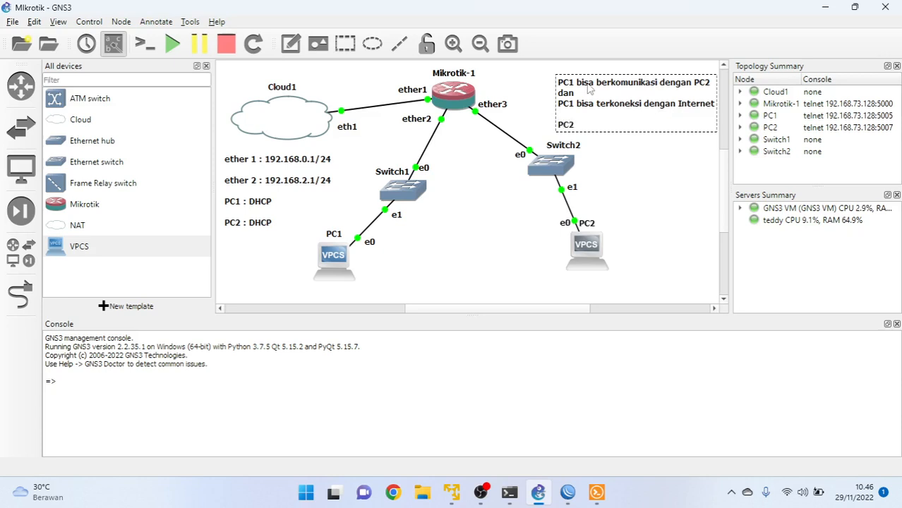
{"action": "type", "text": "PC2 bisa berkomunikasi dengan PC1"}
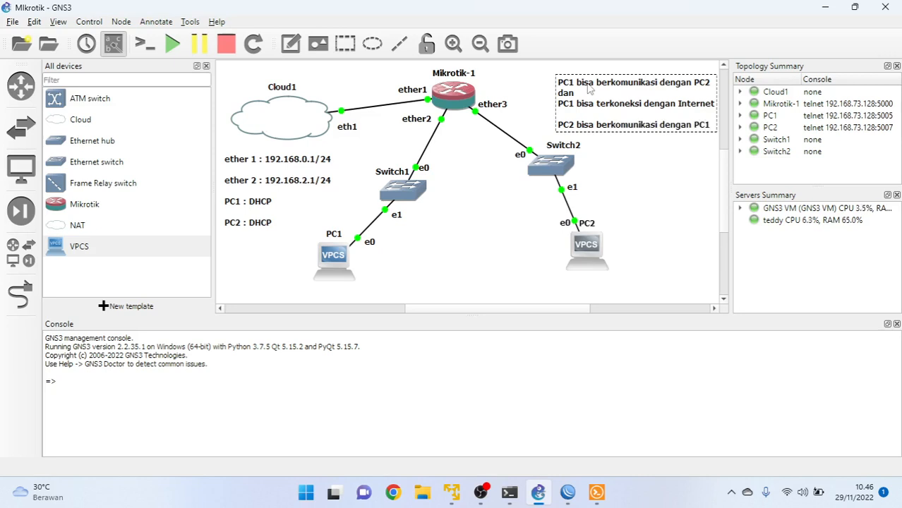
{"action": "key", "text": "Return"}
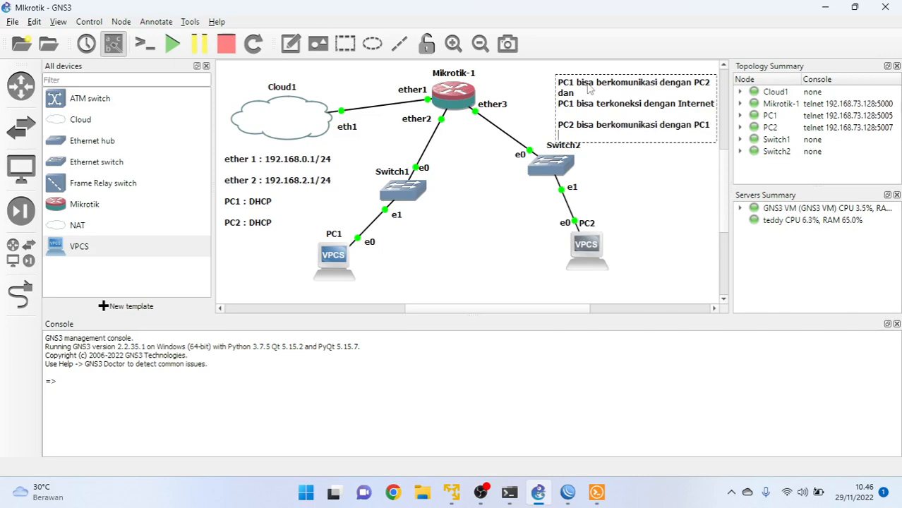
{"action": "type", "text": "dan"}
{"action": "key", "text": "Return"}
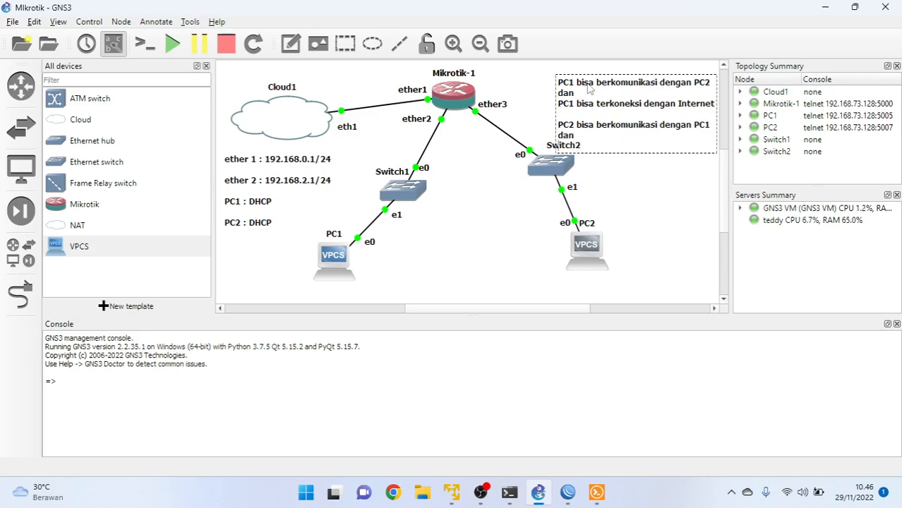
{"action": "left_click_drag", "start_coordinate": [589, 85], "coordinate": [568, 85]}
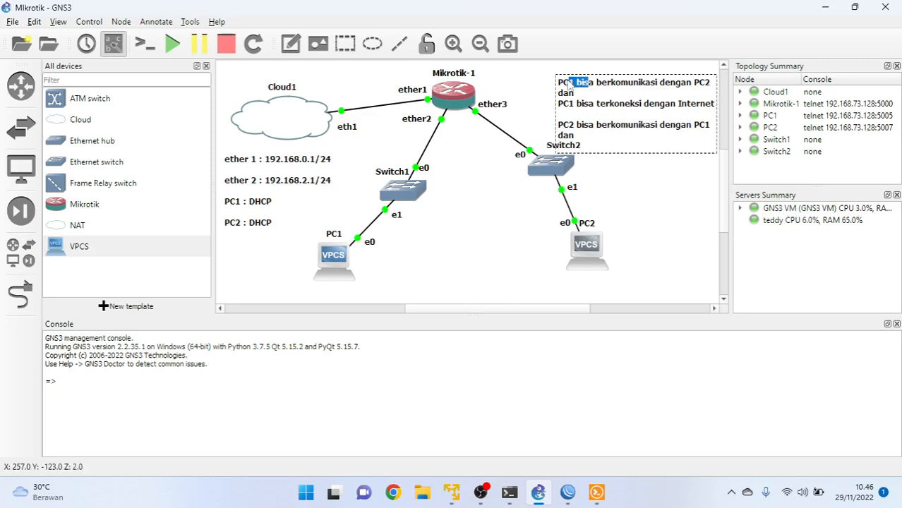
{"action": "left_click", "coordinate": [633, 210]}
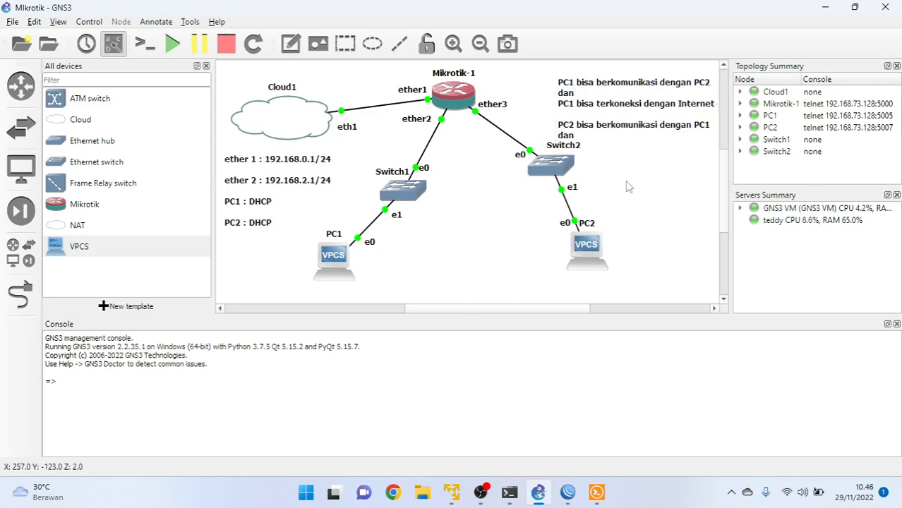
Shift the note slightly upward and complete it with the last line "PC2 TIDAK bisa terkoneksi dengan Internet"
{"action": "scroll", "coordinate": [627, 187], "scroll_direction": "down", "scroll_amount": 1}
{"action": "left_click_drag", "start_coordinate": [617, 128], "coordinate": [613, 120]}
{"action": "double_click", "coordinate": [611, 118]}
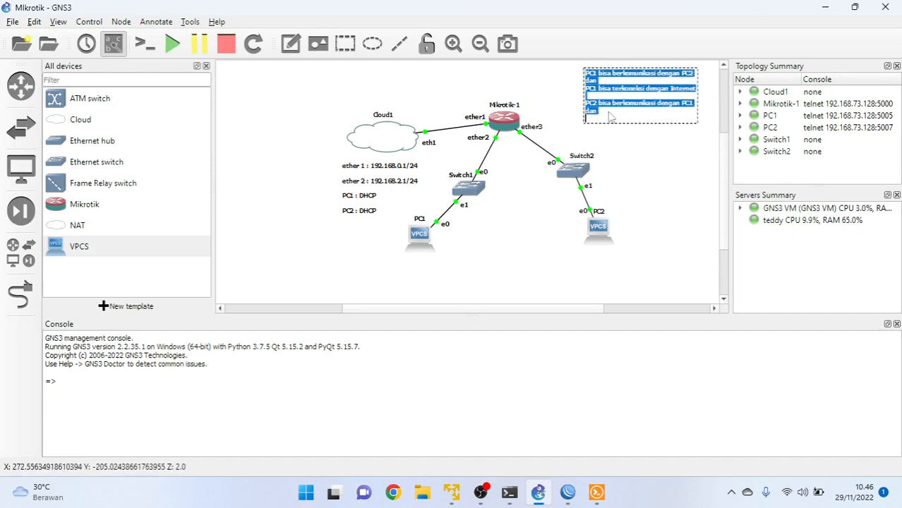
{"action": "left_click", "coordinate": [611, 119]}
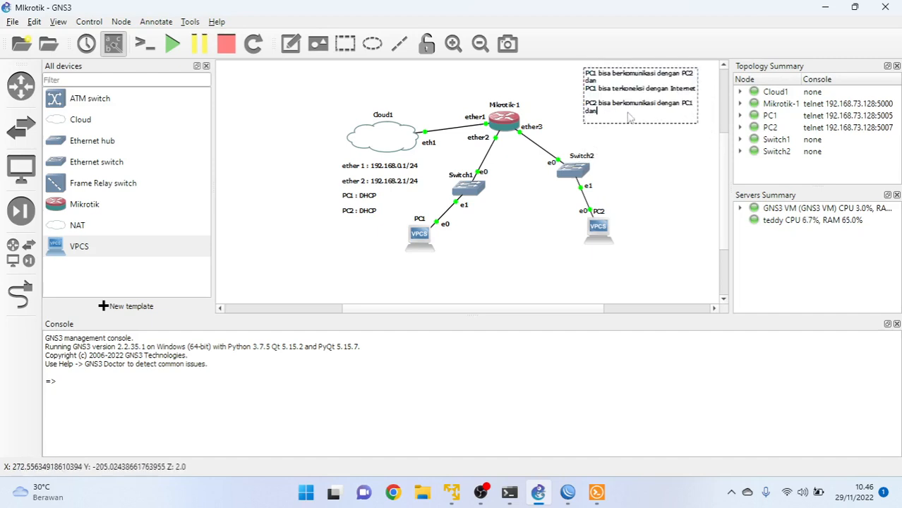
{"action": "type", "text": "PC2 TIDA"}
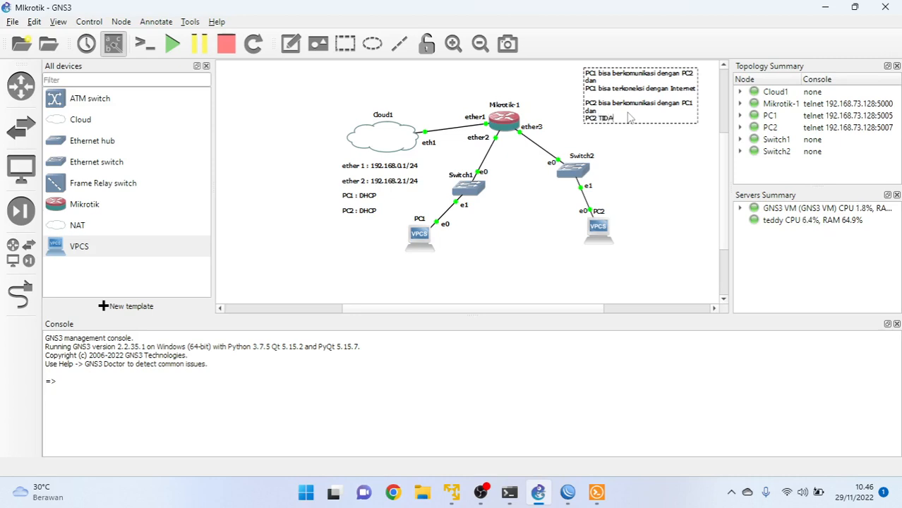
{"action": "type", "text": "K bisa terkone"}
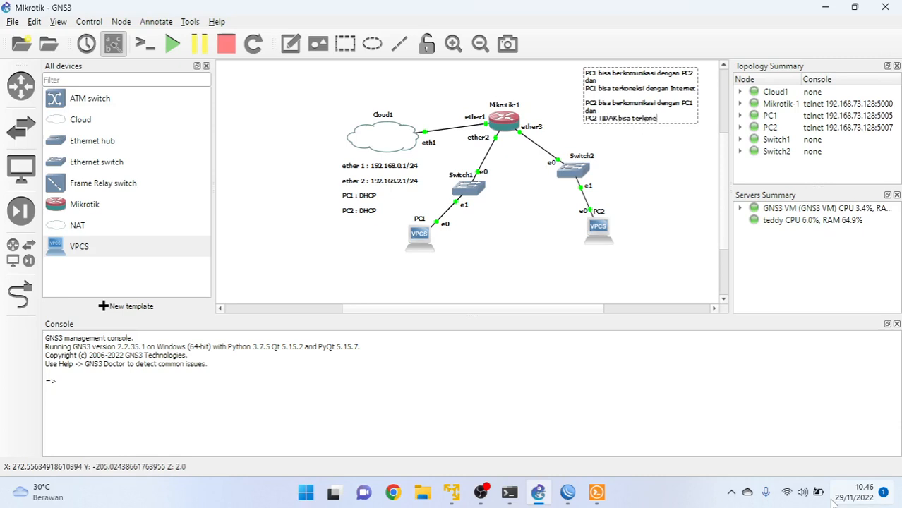
{"action": "type", "text": "ksi dengan"}
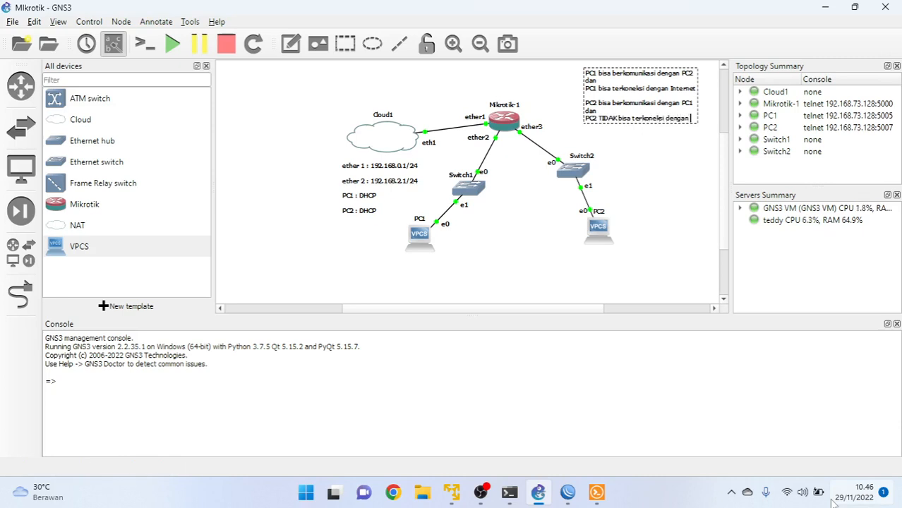
{"action": "type", "text": " INternetye"}
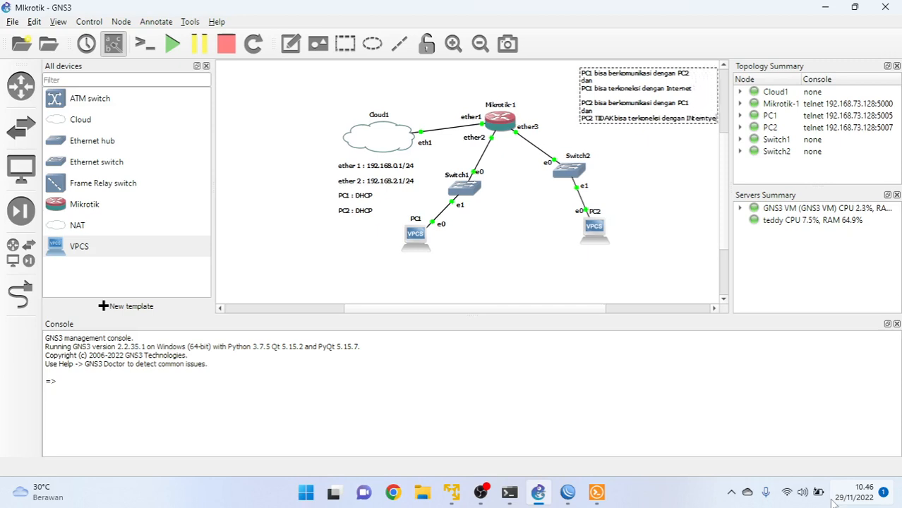
{"action": "key", "text": "BackSpace"}
{"action": "key", "text": "BackSpace"}
{"action": "key", "text": "BackSpace"}
{"action": "key", "text": "BackSpace"}
{"action": "key", "text": "BackSpace"}
{"action": "key", "text": "BackSpace"}
{"action": "key", "text": "BackSpace"}
{"action": "key", "text": "BackSpace"}
{"action": "key", "text": "BackSpace"}
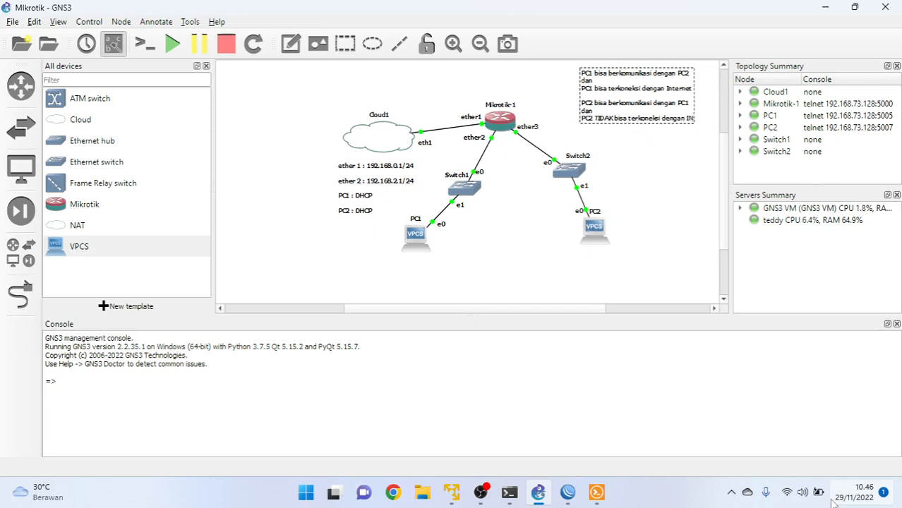
{"action": "type", "text": "nter"}
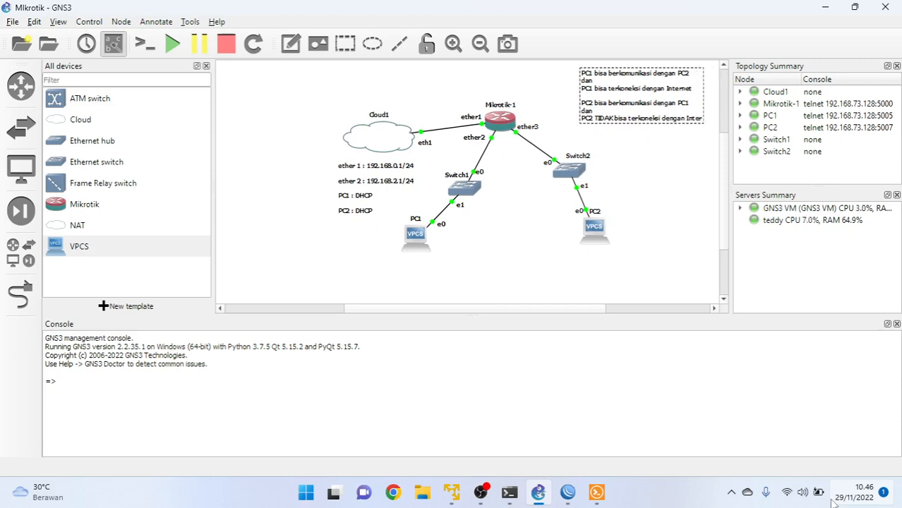
{"action": "type", "text": "net"}
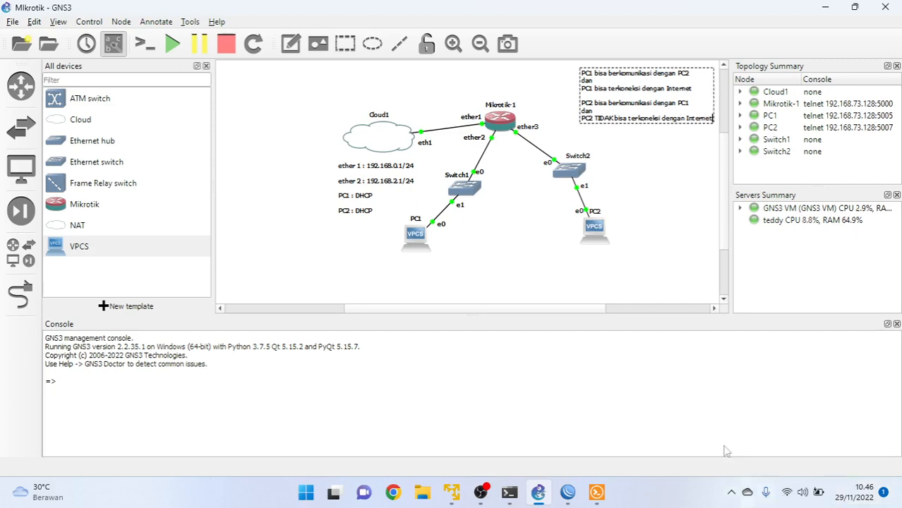
Move the finished connectivity note slightly closer to Mikrotik-1 and Switch2, and deselect it
{"action": "left_click", "coordinate": [660, 261]}
{"action": "left_click_drag", "start_coordinate": [621, 95], "coordinate": [604, 103]}
{"action": "left_click", "coordinate": [655, 176]}
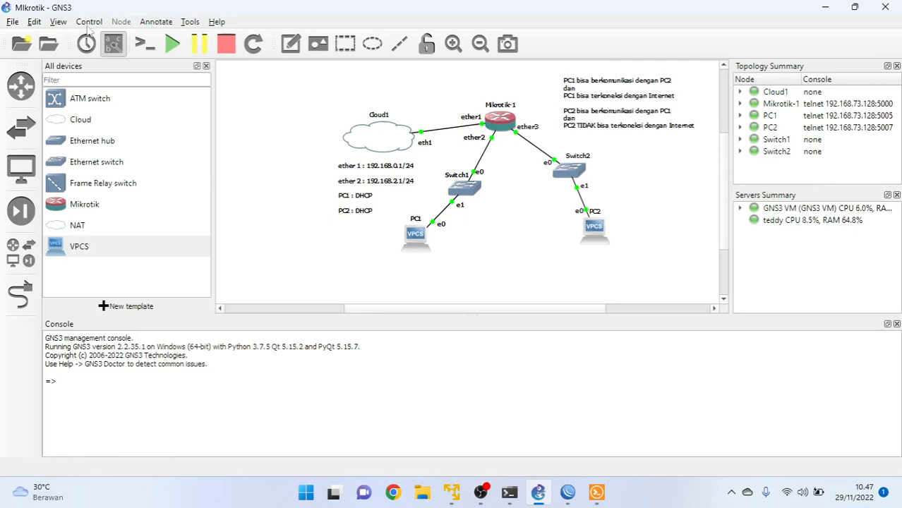
{"action": "left_click", "coordinate": [59, 22]}
{"action": "left_click", "coordinate": [81, 98]}
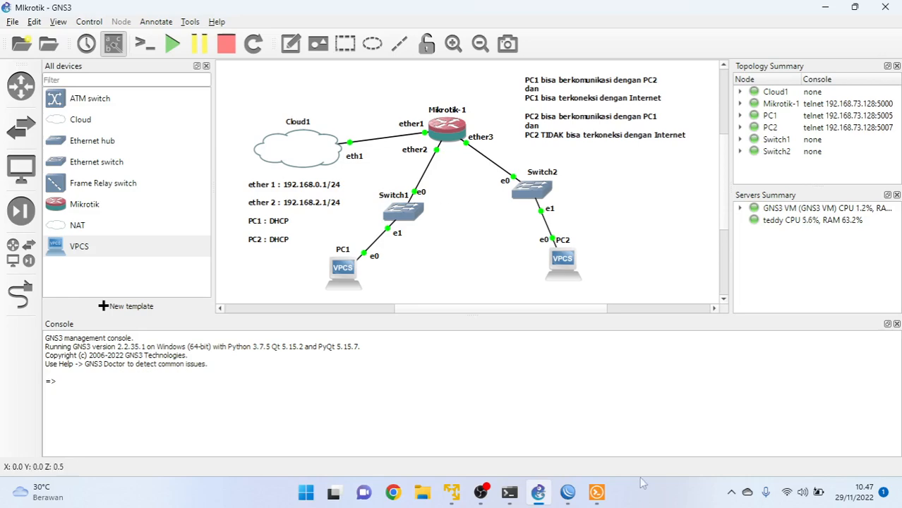
{"action": "left_click", "coordinate": [576, 499]}
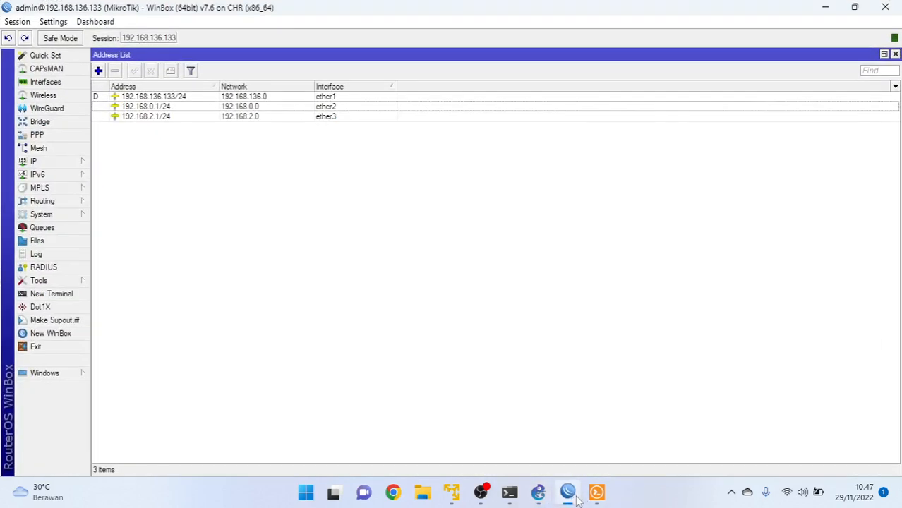
{"action": "left_click", "coordinate": [825, 7]}
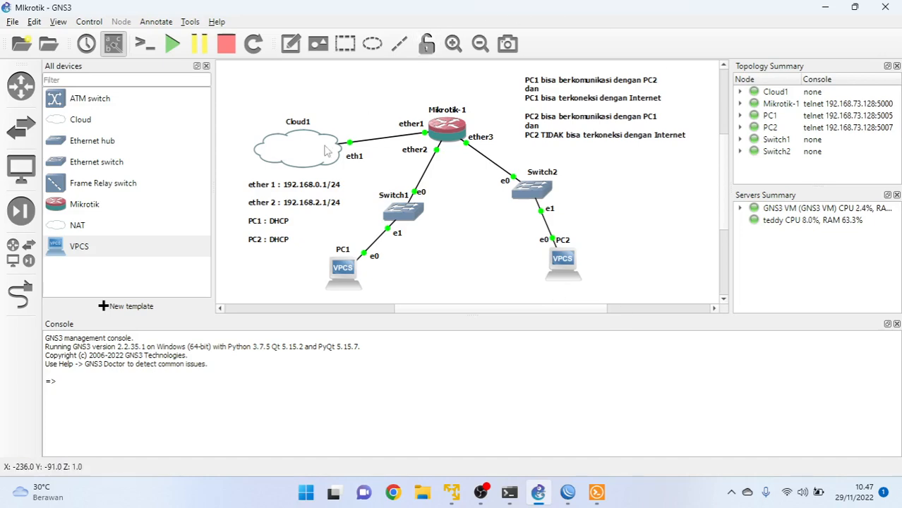
{"action": "left_click", "coordinate": [599, 494]}
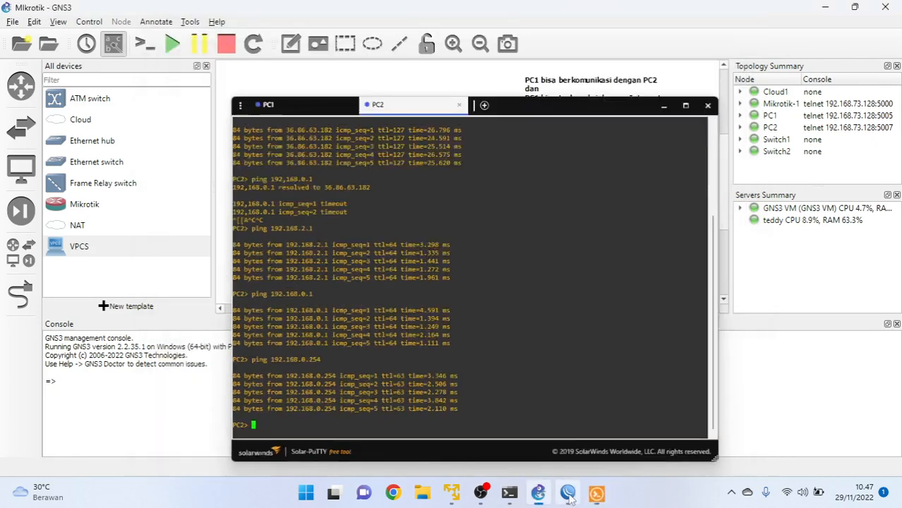
Switch to WinBox, open the router's firewall NAT rules maximized, and widen the Action column to show its full entries
{"action": "left_click", "coordinate": [568, 494]}
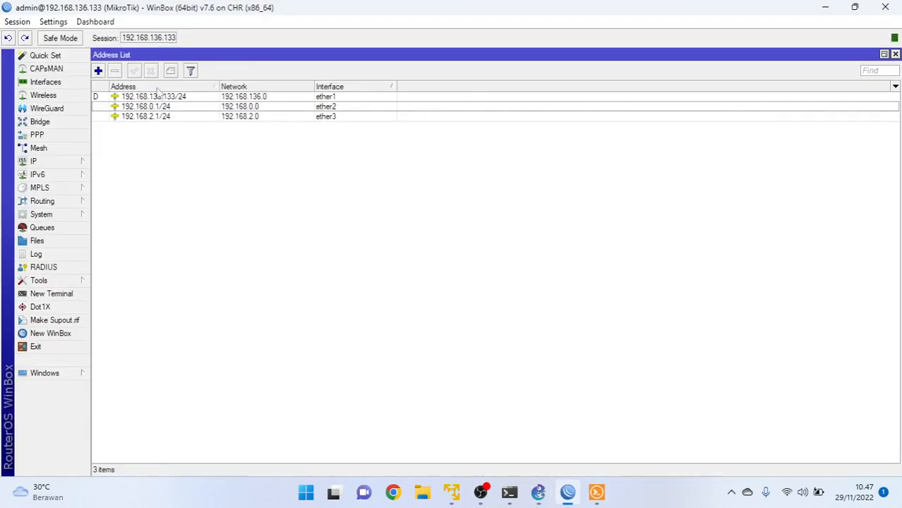
{"action": "left_click", "coordinate": [61, 160]}
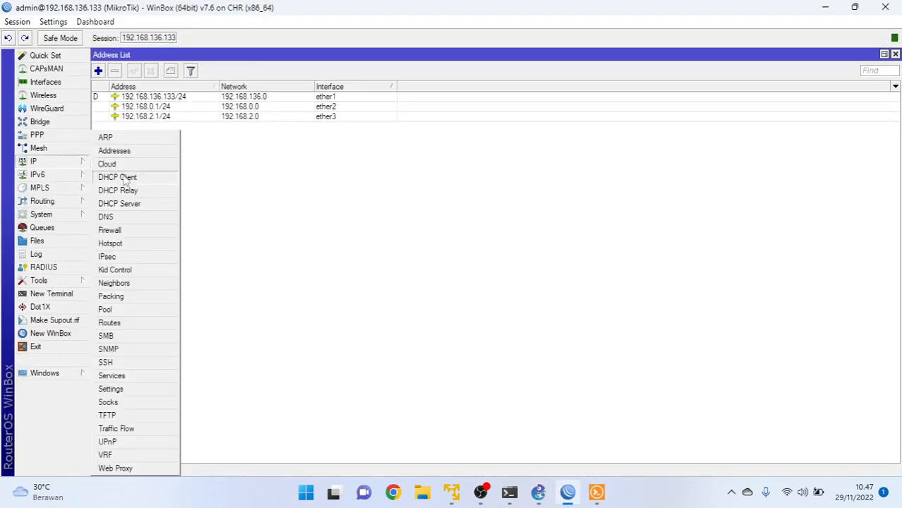
{"action": "left_click", "coordinate": [122, 232]}
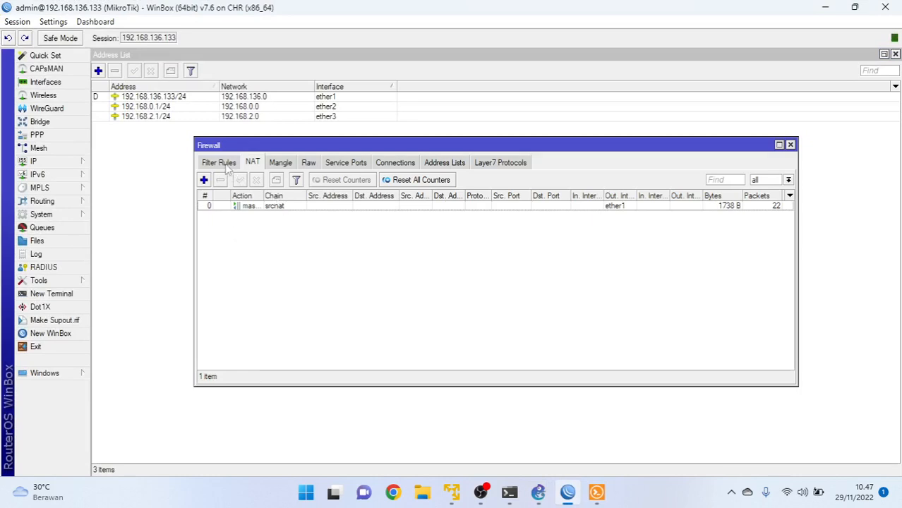
{"action": "left_click", "coordinate": [779, 144]}
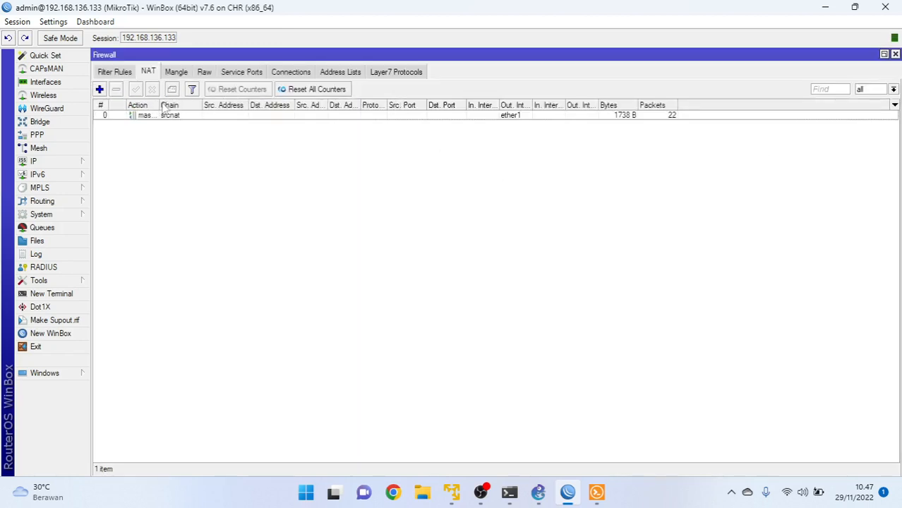
{"action": "left_click_drag", "start_coordinate": [162, 105], "coordinate": [189, 105]}
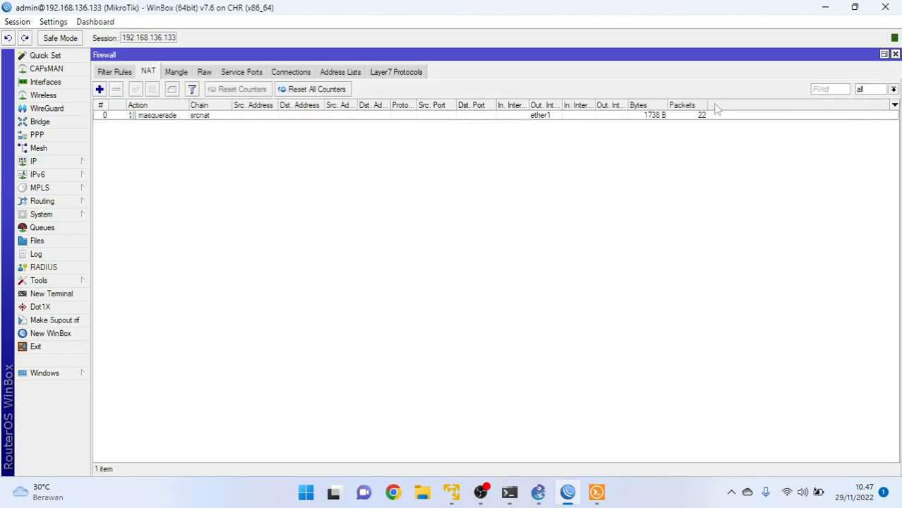
Start a new forward-chain rule in the firewall filter rules, consulting the router's interfaces in the GNS3 topology
{"action": "left_click", "coordinate": [111, 73]}
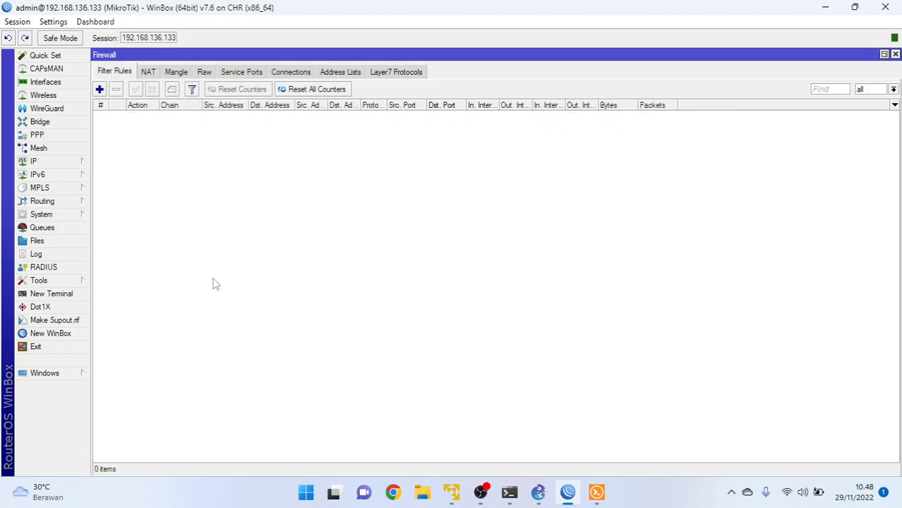
{"action": "left_click", "coordinate": [100, 90]}
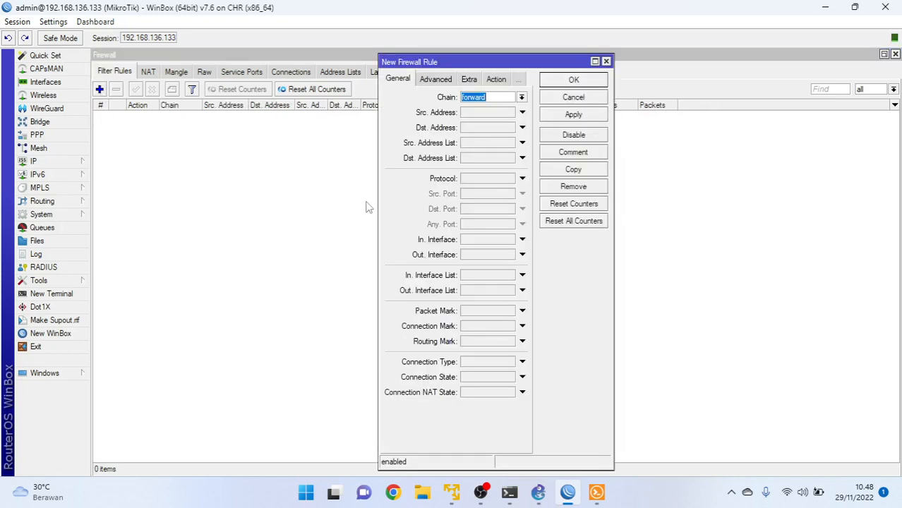
{"action": "left_click", "coordinate": [538, 492]}
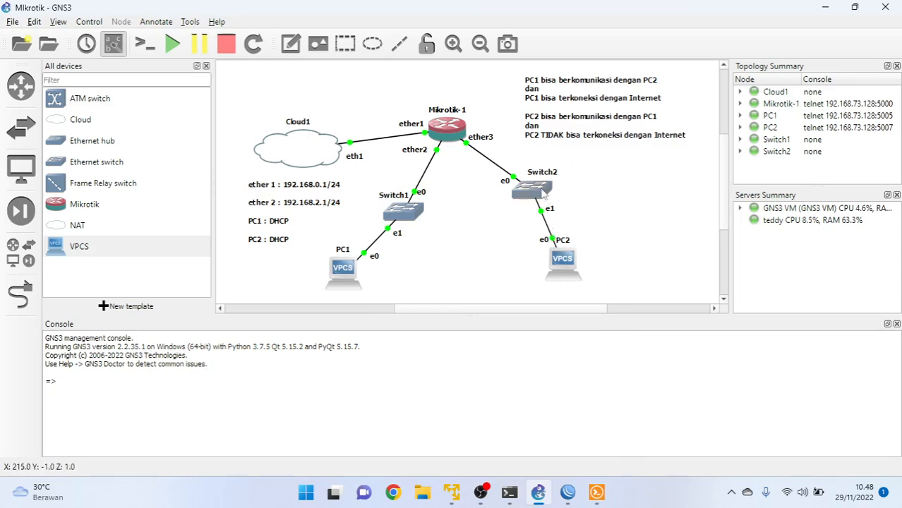
{"action": "left_click", "coordinate": [570, 499]}
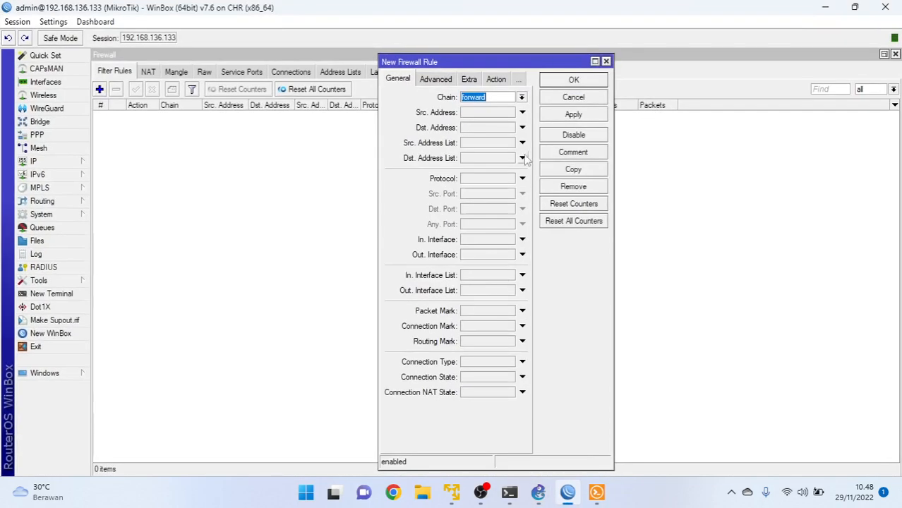
{"action": "left_click", "coordinate": [571, 498]}
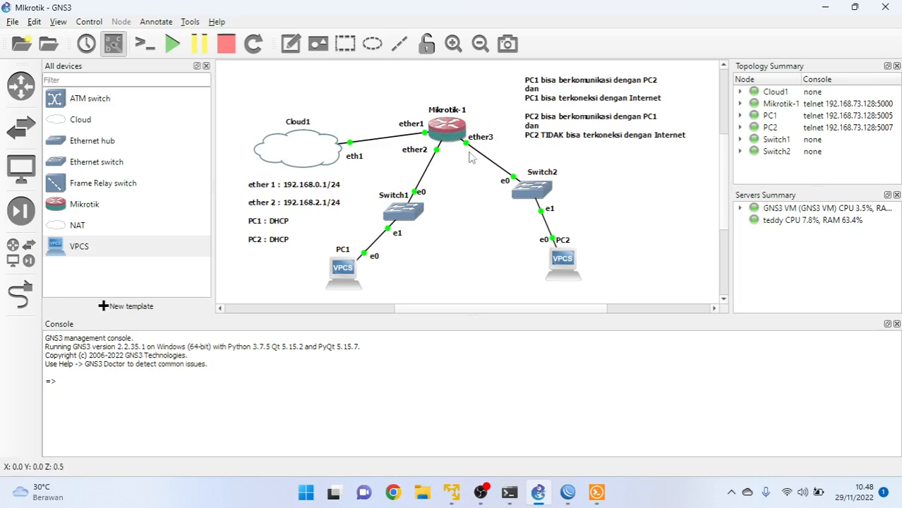
{"action": "left_click", "coordinate": [567, 492]}
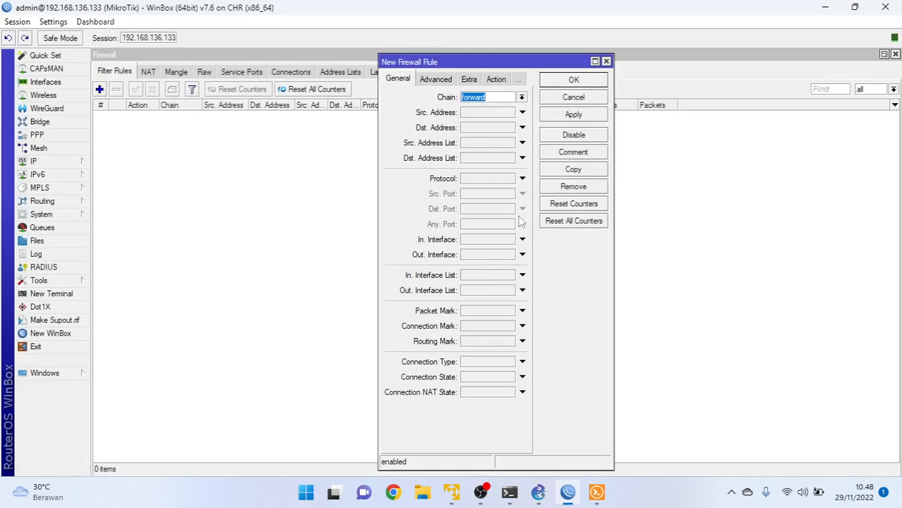
Set the new forward rule's out interface to ether3 and its action to drop, and save the rule
{"action": "left_click", "coordinate": [523, 254]}
{"action": "left_click", "coordinate": [533, 255]}
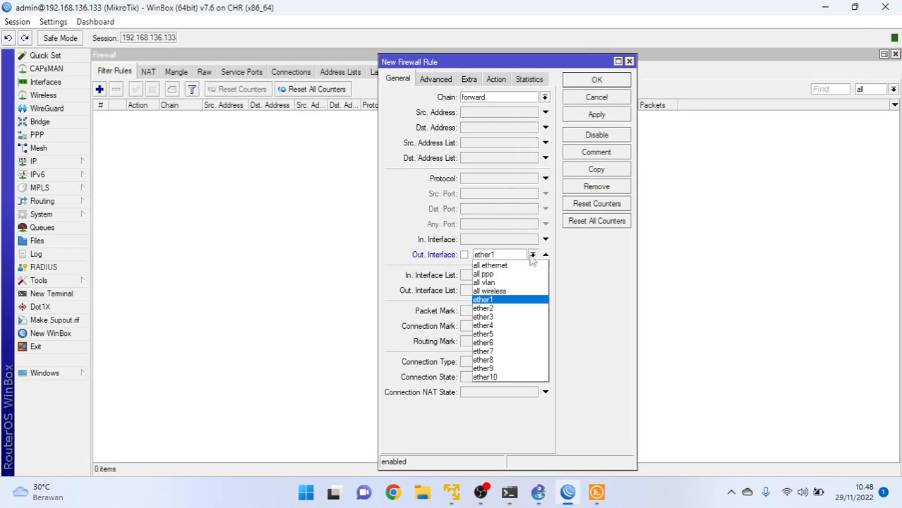
{"action": "left_click", "coordinate": [509, 319]}
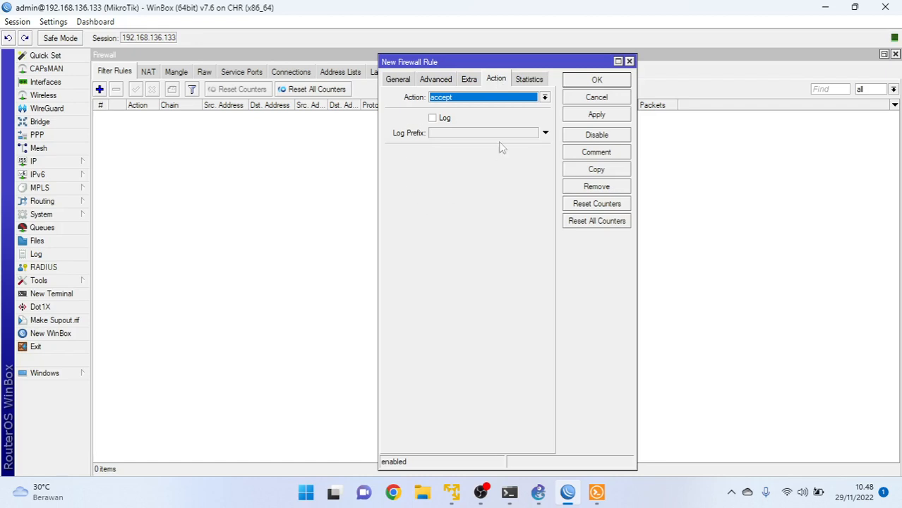
{"action": "left_click", "coordinate": [487, 99]}
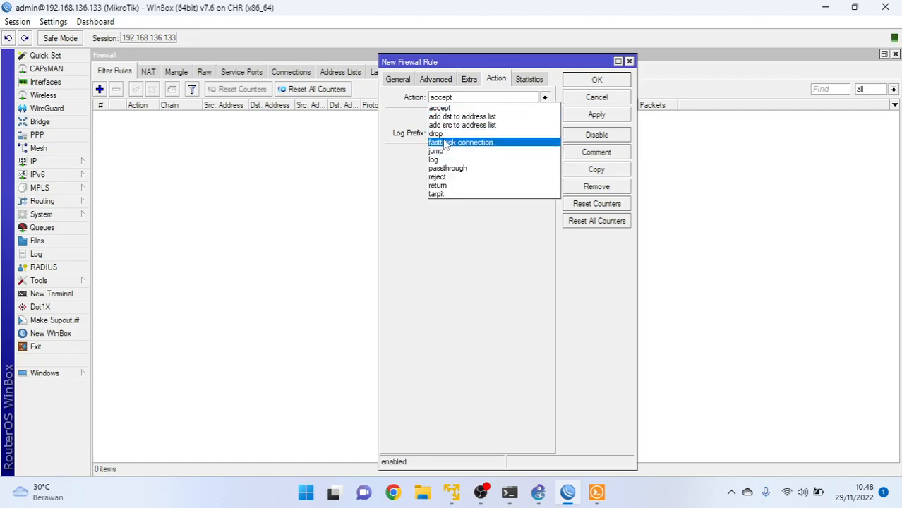
{"action": "left_click", "coordinate": [526, 133]}
{"action": "left_click", "coordinate": [582, 116]}
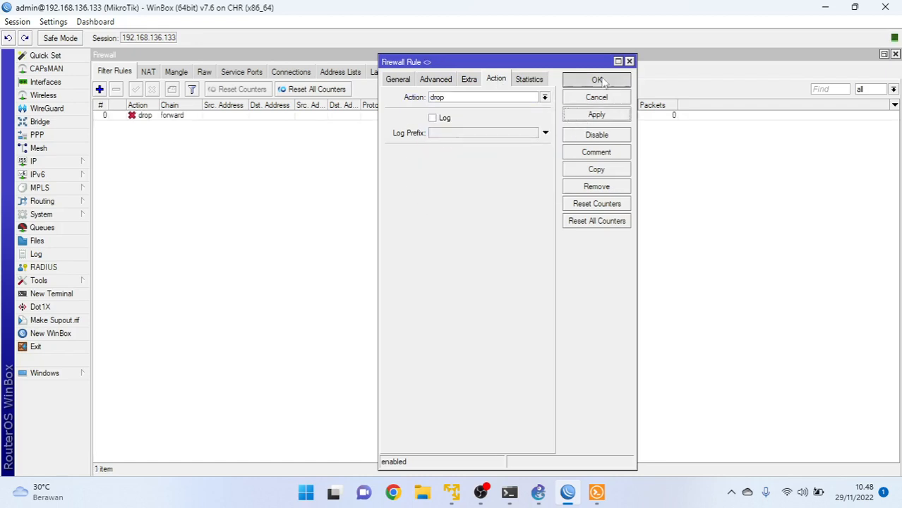
{"action": "left_click", "coordinate": [605, 79]}
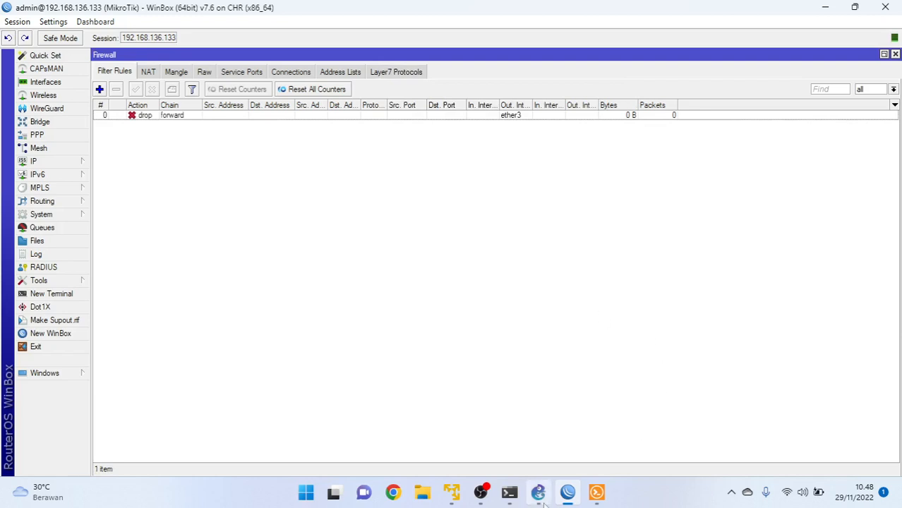
Switch to PC2's console in Solar-PuTTY, discard the recalled ping command, and display PC2's IP configuration with "show ip"
{"action": "left_click", "coordinate": [597, 492]}
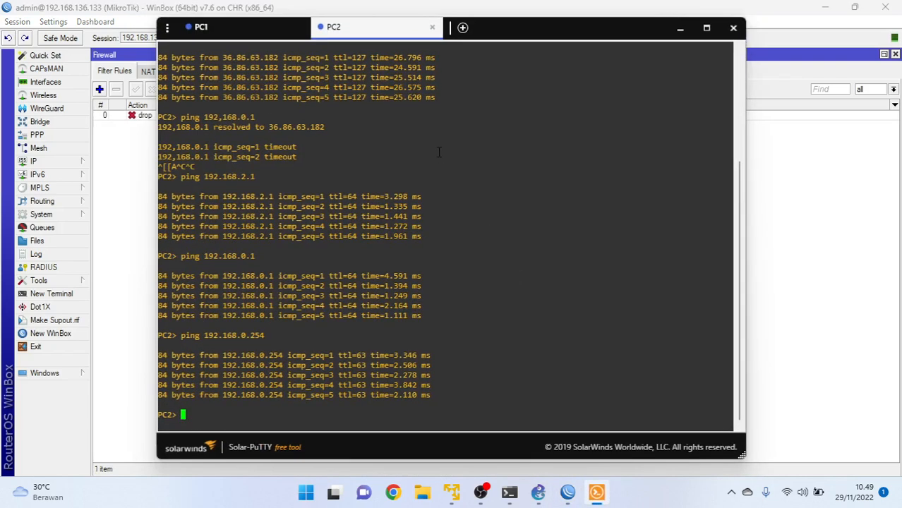
{"action": "key", "text": "Up"}
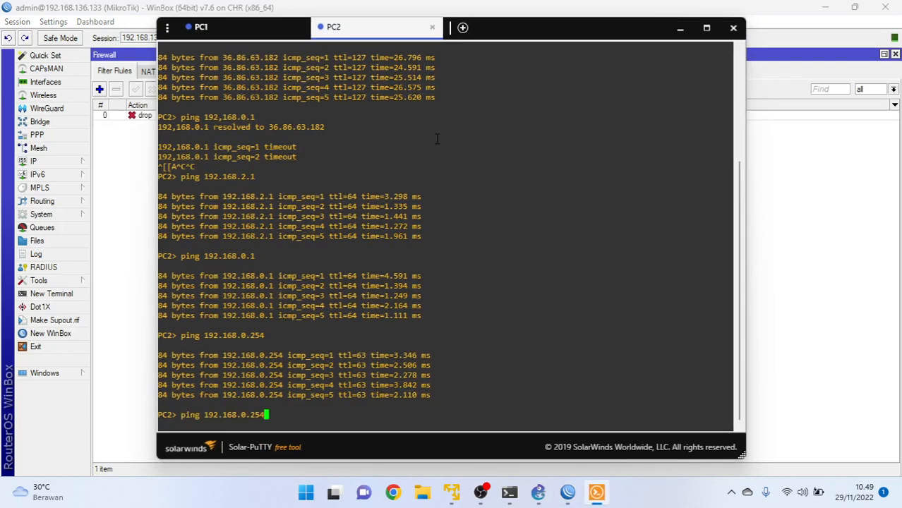
{"action": "key", "text": "BackSpace"}
{"action": "key", "text": "BackSpace"}
{"action": "key", "text": "BackSpace"}
{"action": "key", "text": "BackSpace"}
{"action": "key", "text": "BackSpace"}
{"action": "key", "text": "BackSpace"}
{"action": "key", "text": "BackSpace"}
{"action": "key", "text": "BackSpace"}
{"action": "key", "text": "BackSpace"}
{"action": "key", "text": "BackSpace"}
{"action": "key", "text": "BackSpace"}
{"action": "key", "text": "BackSpace"}
{"action": "key", "text": "BackSpace"}
{"action": "key", "text": "BackSpace"}
{"action": "key", "text": "BackSpace"}
{"action": "key", "text": "BackSpace"}
{"action": "type", "text": "sh"}
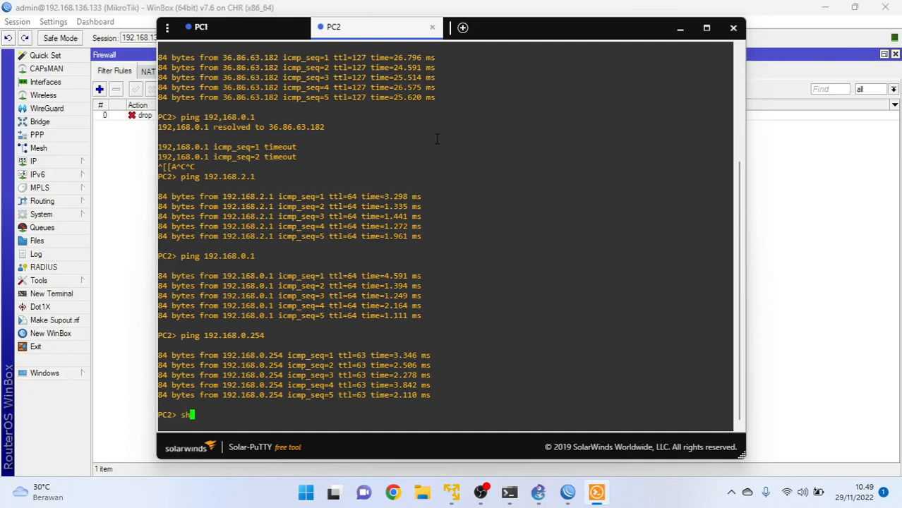
{"action": "type", "text": "ow ip"}
{"action": "key", "text": "Return"}
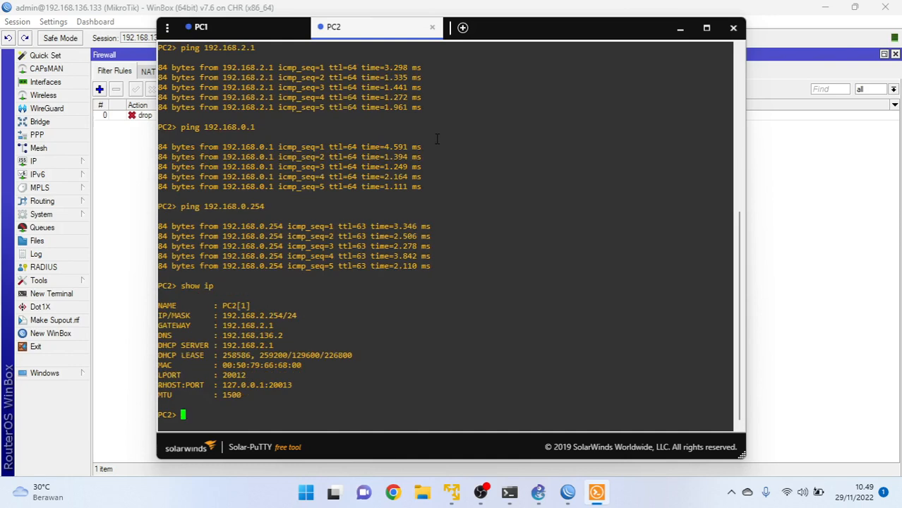
Test PC2's connection to both router gateways by pinging 192.168.2.1 and 192.168.0.1
{"action": "type", "text": "ping 192.168.2."}
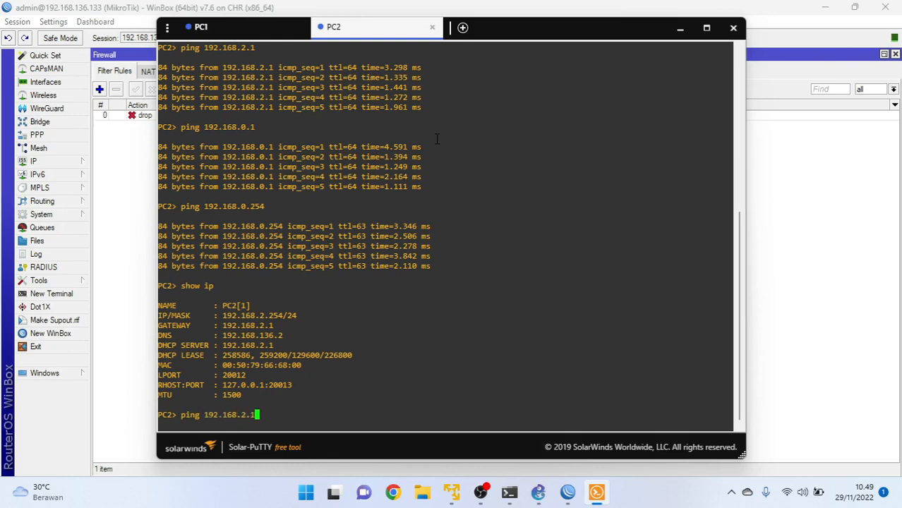
{"action": "type", "text": "1"}
{"action": "key", "text": "Return"}
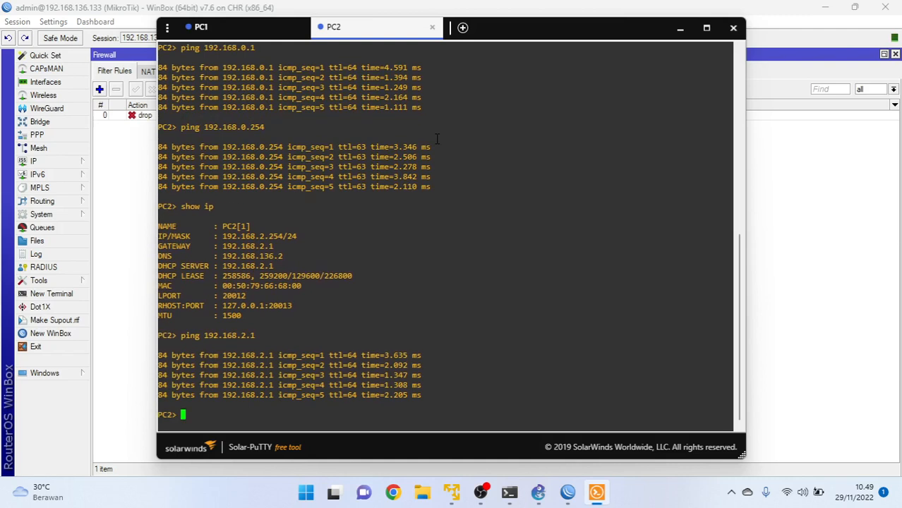
{"action": "key", "text": "Up"}
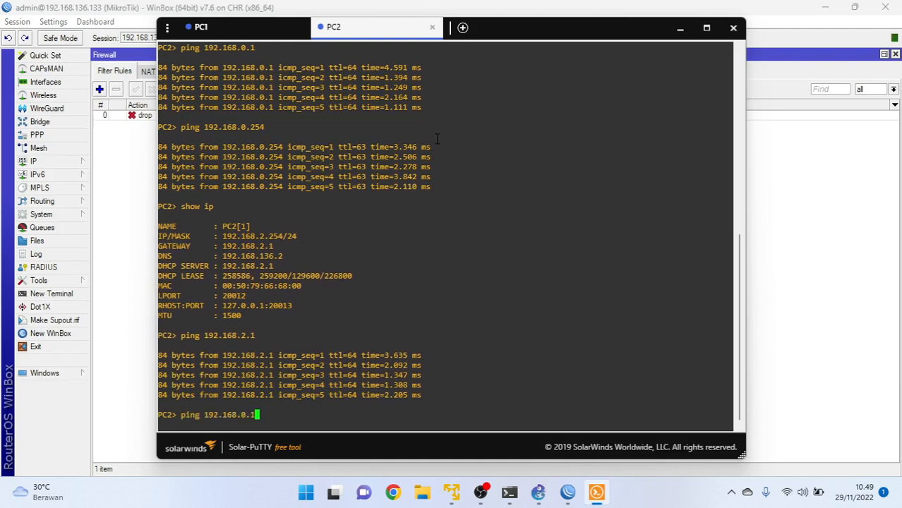
{"action": "key", "text": "Return"}
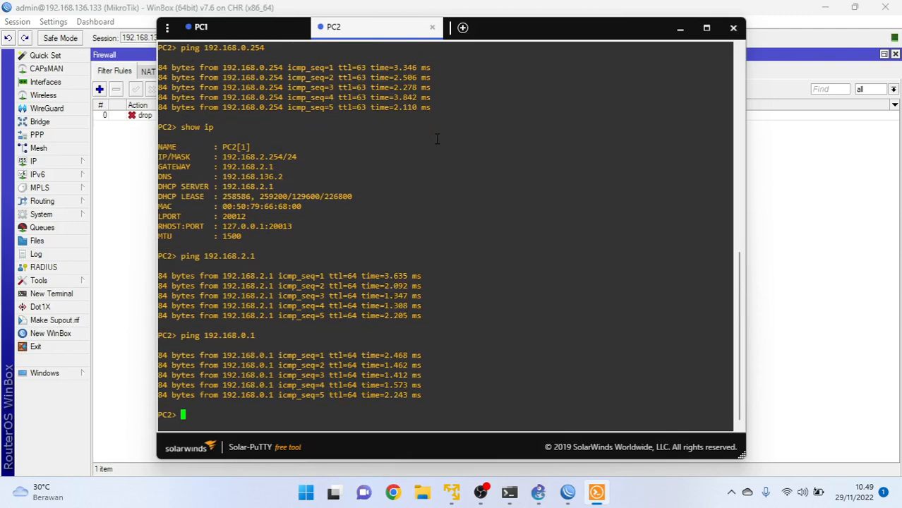
Test PC2's connection to PC1 by pinging 192.168.0.254
{"action": "key", "text": "Up"}
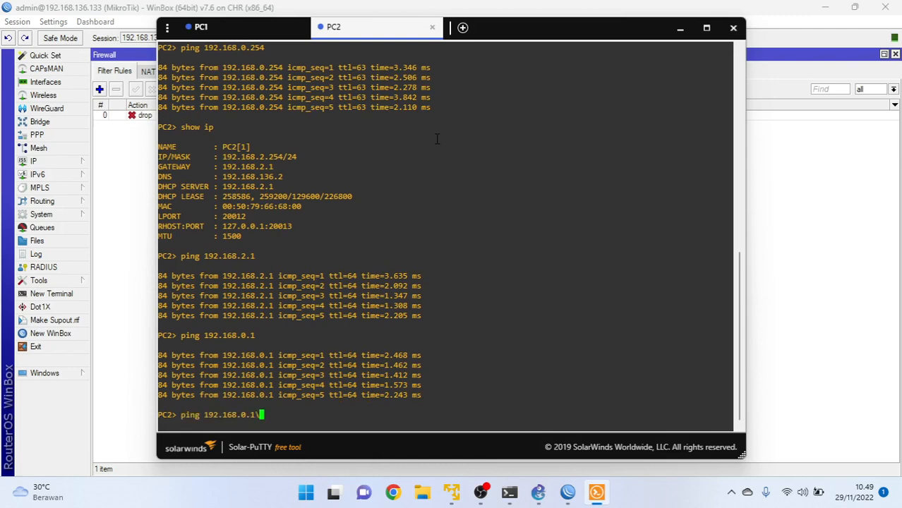
{"action": "key", "text": "BackSpace"}
{"action": "key", "text": "BackSpace"}
{"action": "type", "text": "254"}
{"action": "key", "text": "Return"}
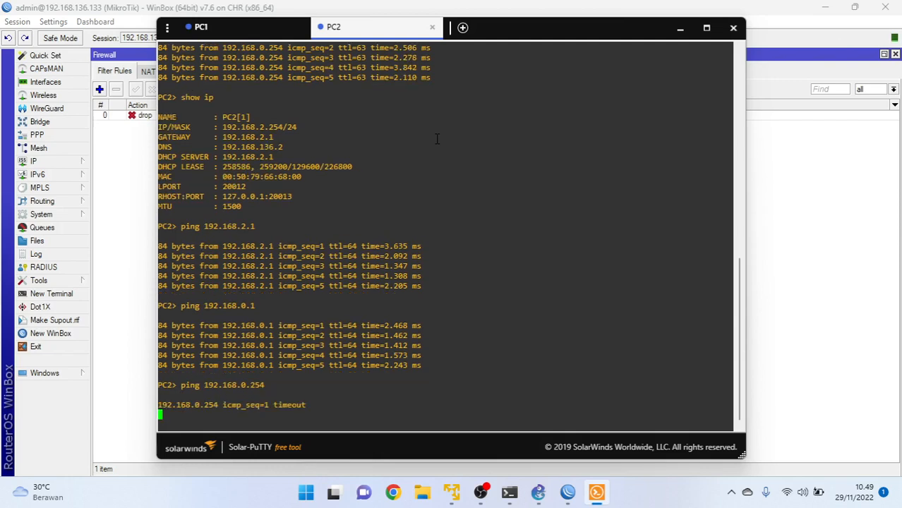
Check the drop rule's counters in WinBox, and examine the path between PC1 and PC2 in the GNS3 topology
{"action": "left_click", "coordinate": [568, 498]}
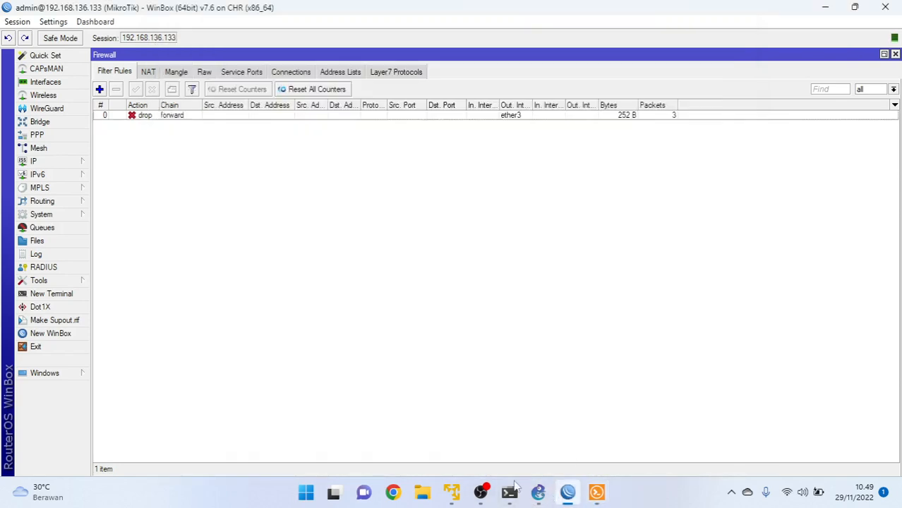
{"action": "left_click", "coordinate": [538, 492]}
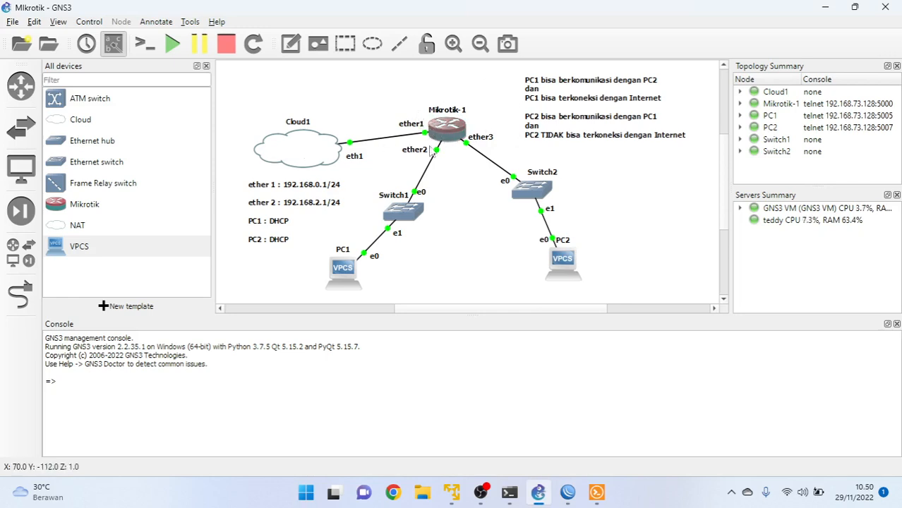
{"action": "mouse_move", "coordinate": [336, 275]}
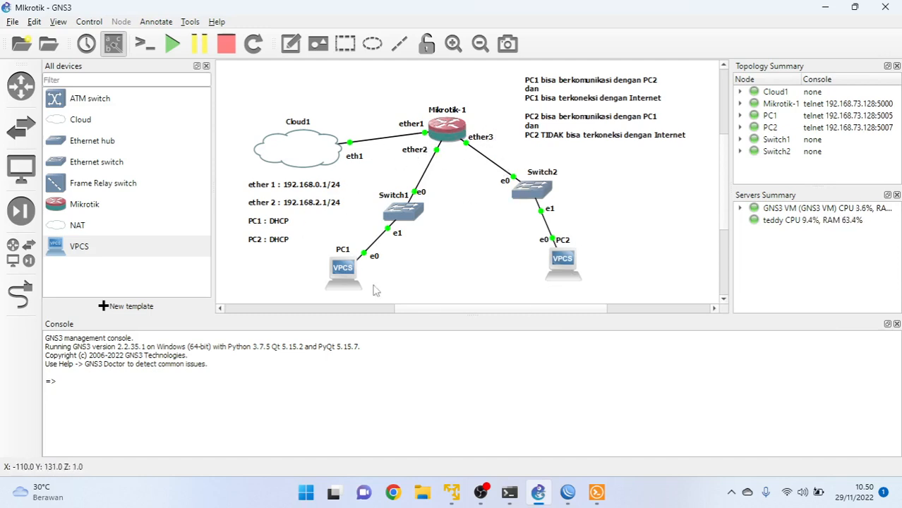
Switch to WinBox and start a second forward-chain filter rule with in interface ether2, consulting the GNS3 topology for the router's ports
{"action": "left_click", "coordinate": [568, 492]}
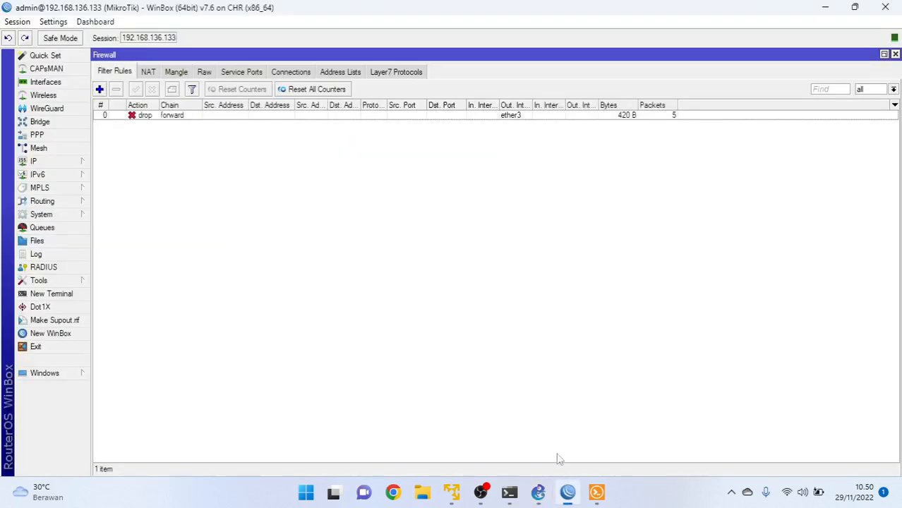
{"action": "left_click", "coordinate": [99, 89]}
{"action": "left_click", "coordinate": [400, 79]}
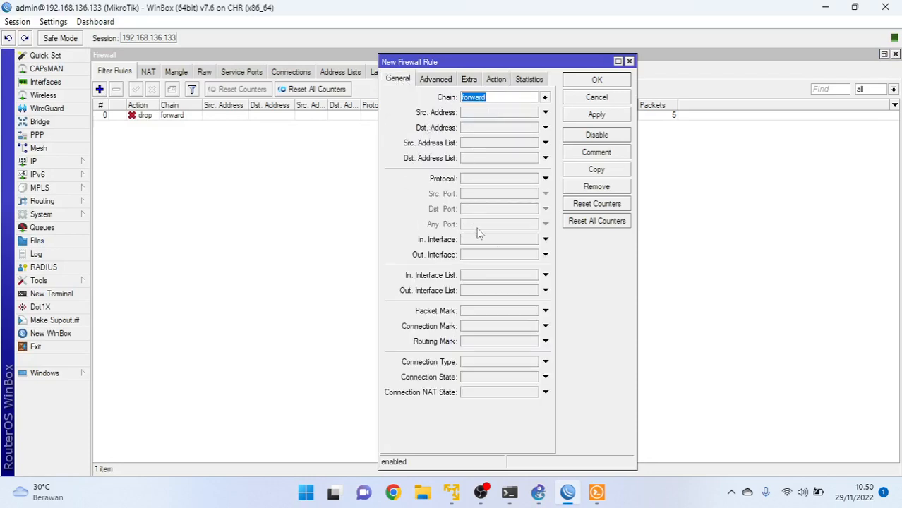
{"action": "left_click", "coordinate": [545, 239]}
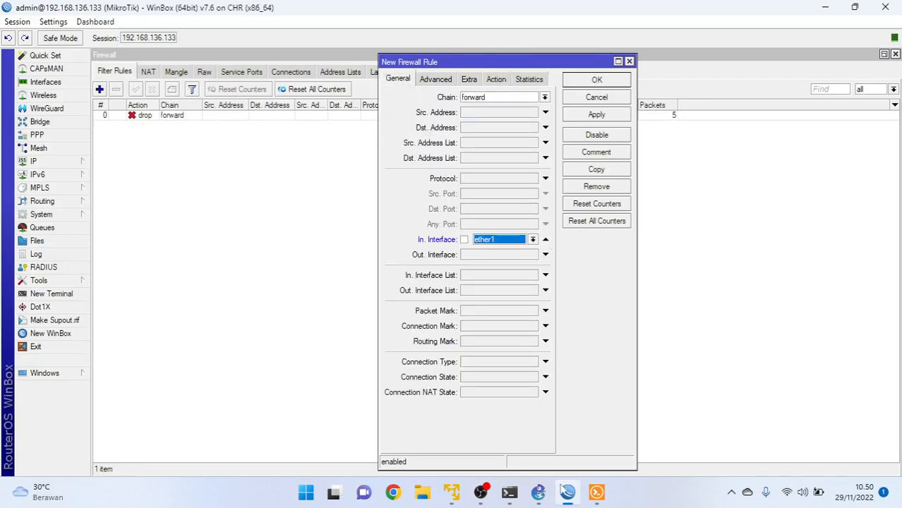
{"action": "left_click", "coordinate": [538, 492]}
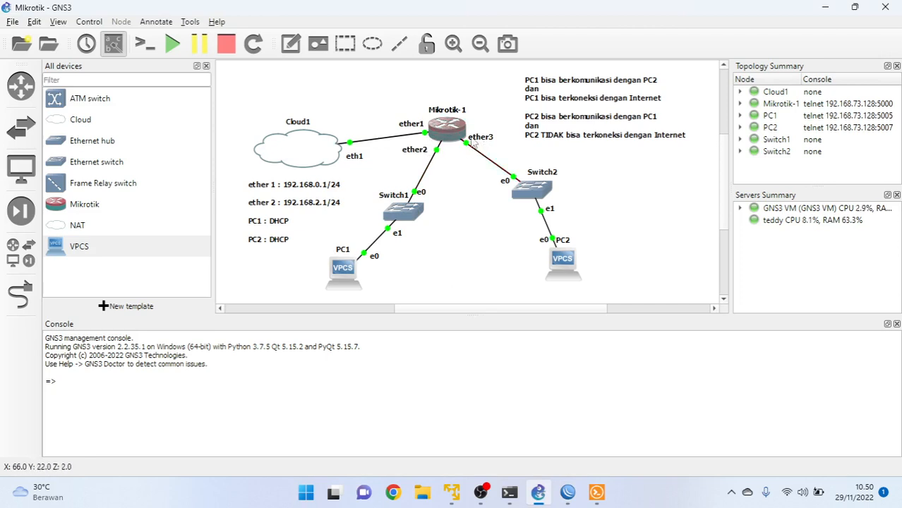
{"action": "left_click", "coordinate": [569, 494]}
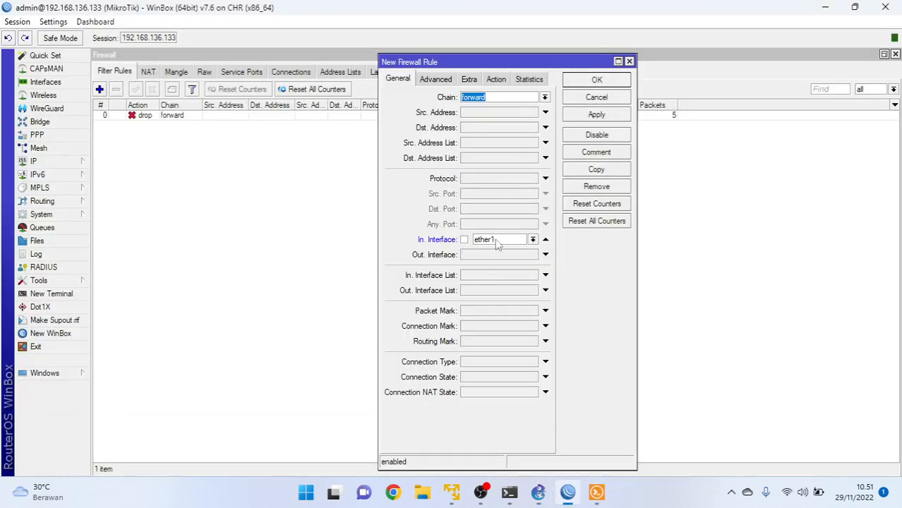
{"action": "left_click", "coordinate": [533, 240]}
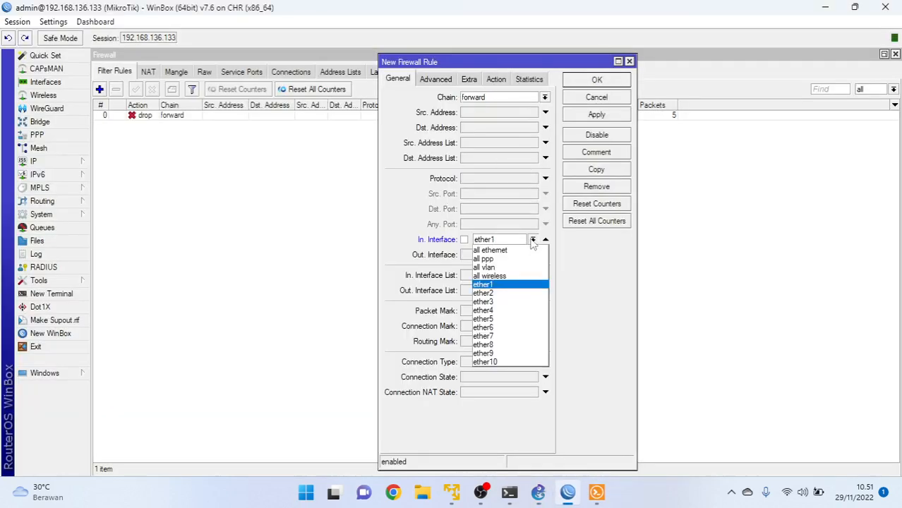
{"action": "left_click", "coordinate": [512, 293]}
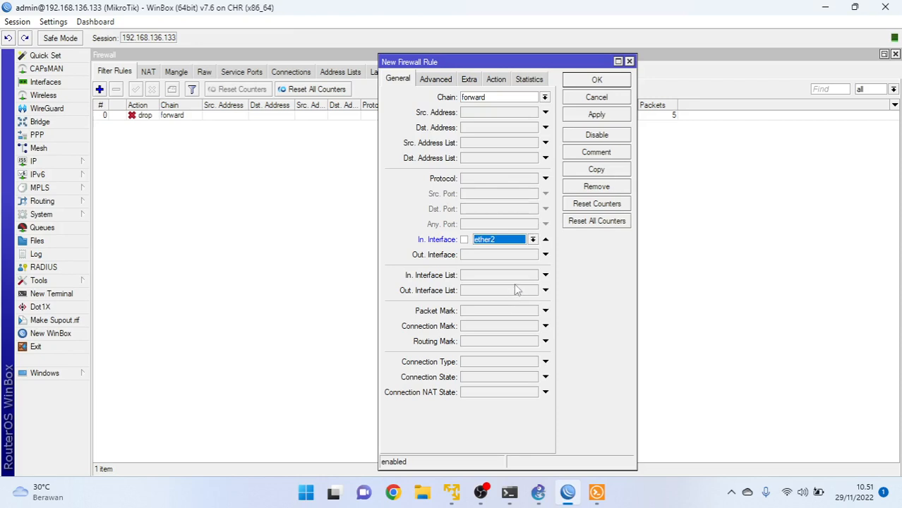
Set the new forward rule's out interface to ether3, keep the accept action, and save the rule
{"action": "left_click", "coordinate": [545, 255]}
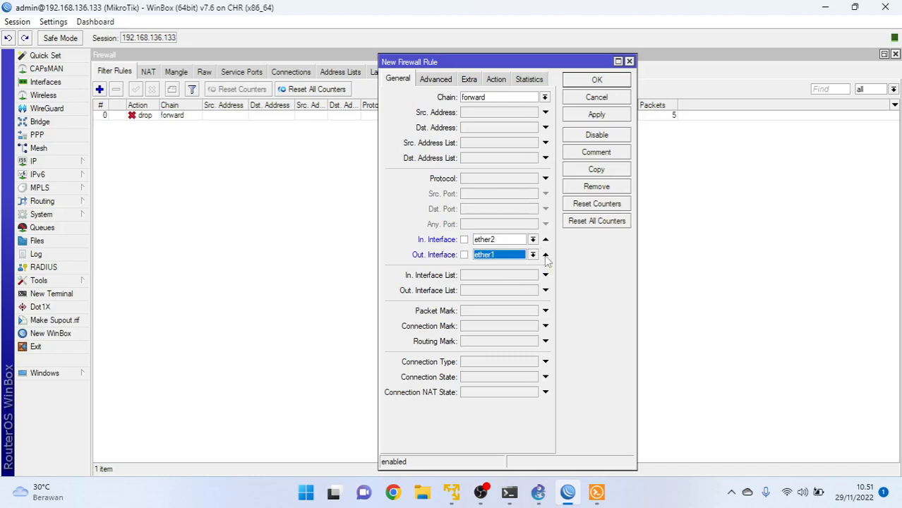
{"action": "left_click", "coordinate": [533, 255]}
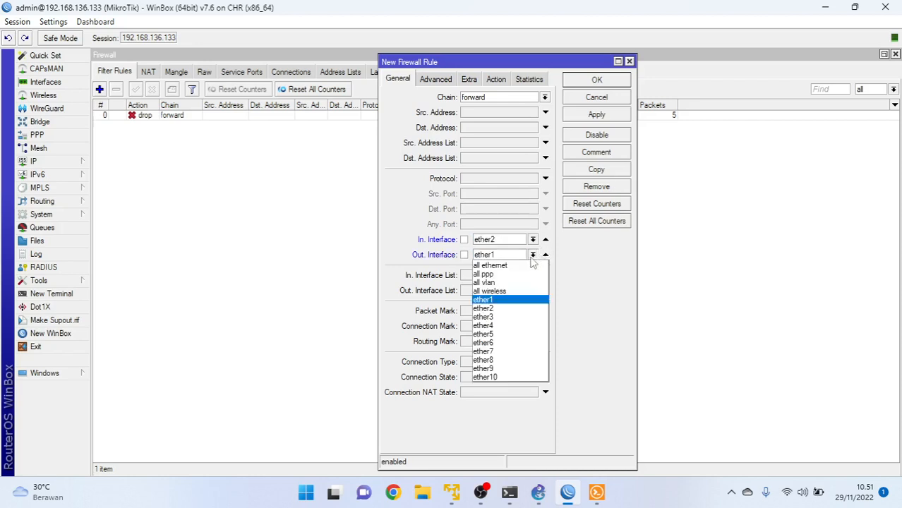
{"action": "left_click", "coordinate": [499, 317]}
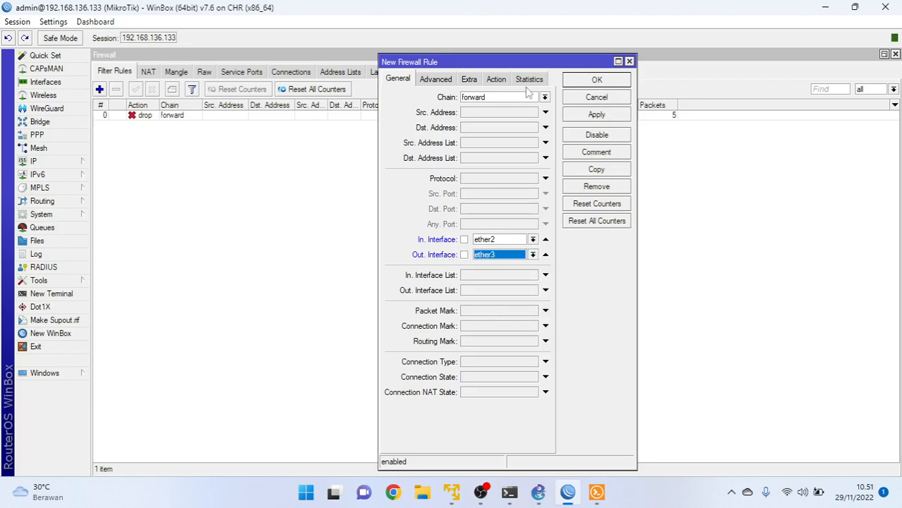
{"action": "left_click", "coordinate": [496, 80]}
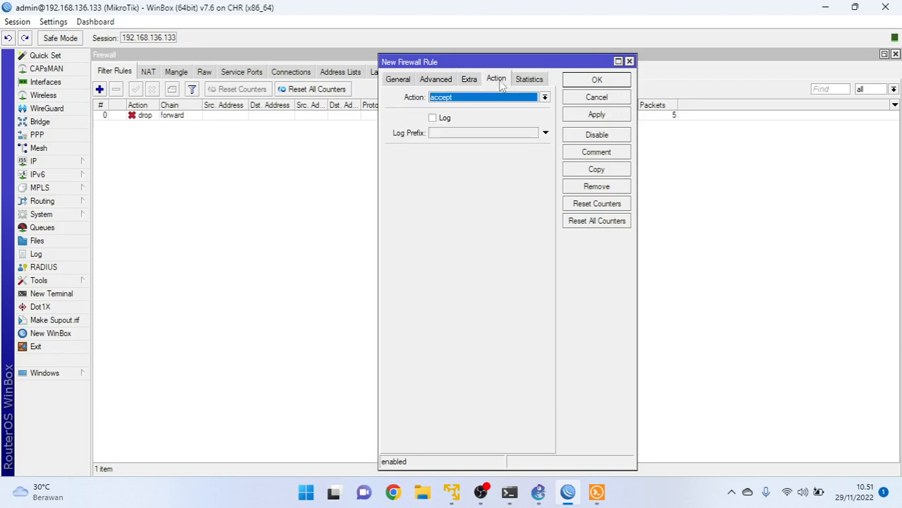
{"action": "left_click", "coordinate": [596, 116]}
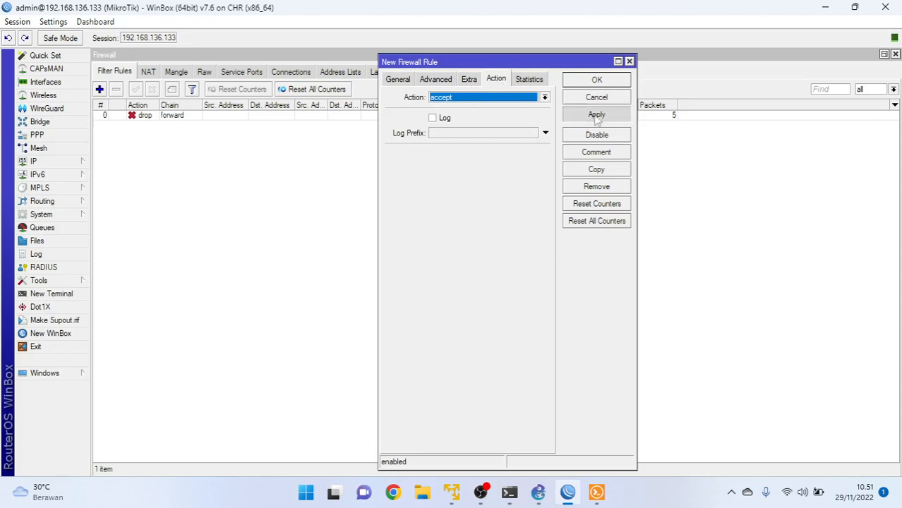
{"action": "left_click", "coordinate": [596, 81]}
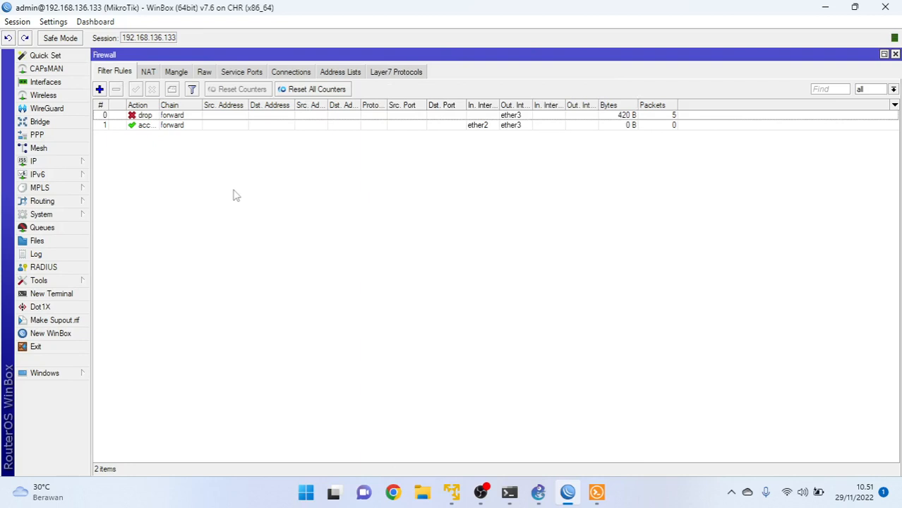
Review both filter rules and move the accept rule above the drop rule in the filter list
{"action": "left_click", "coordinate": [142, 117]}
{"action": "left_click", "coordinate": [143, 125]}
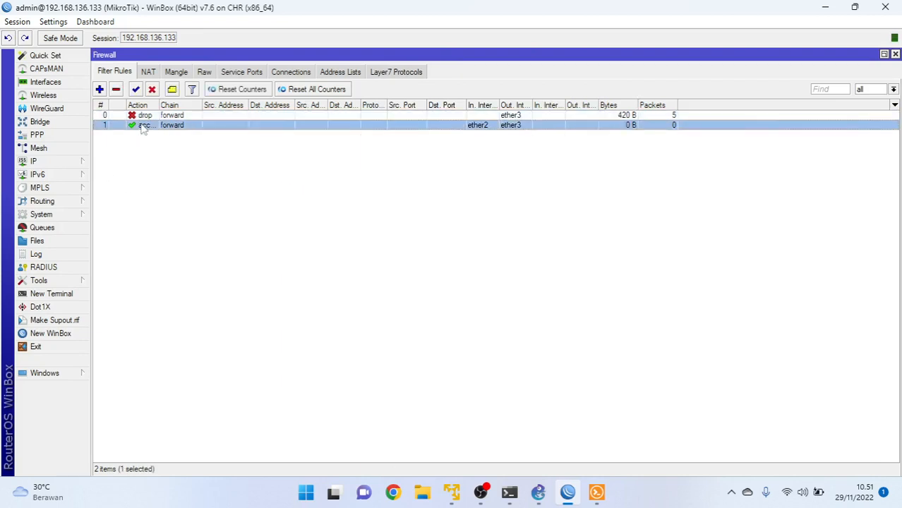
{"action": "left_click", "coordinate": [515, 251]}
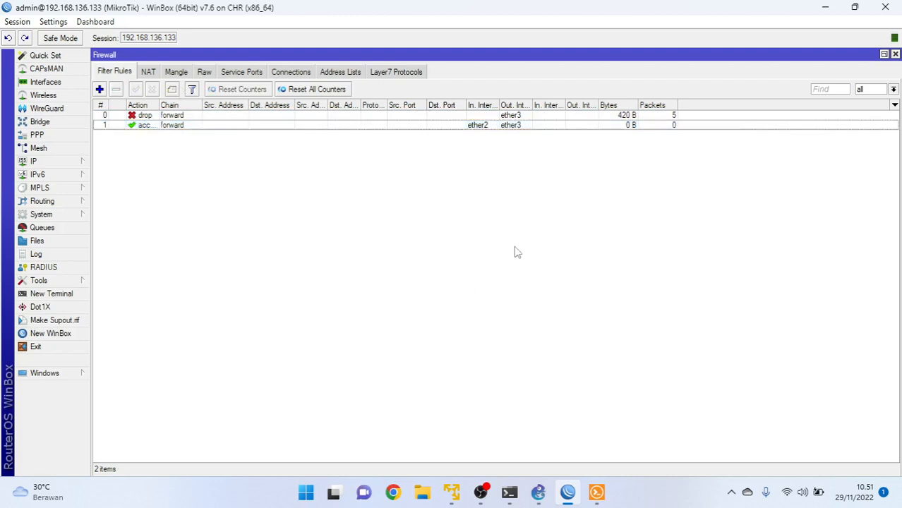
{"action": "left_click", "coordinate": [146, 116]}
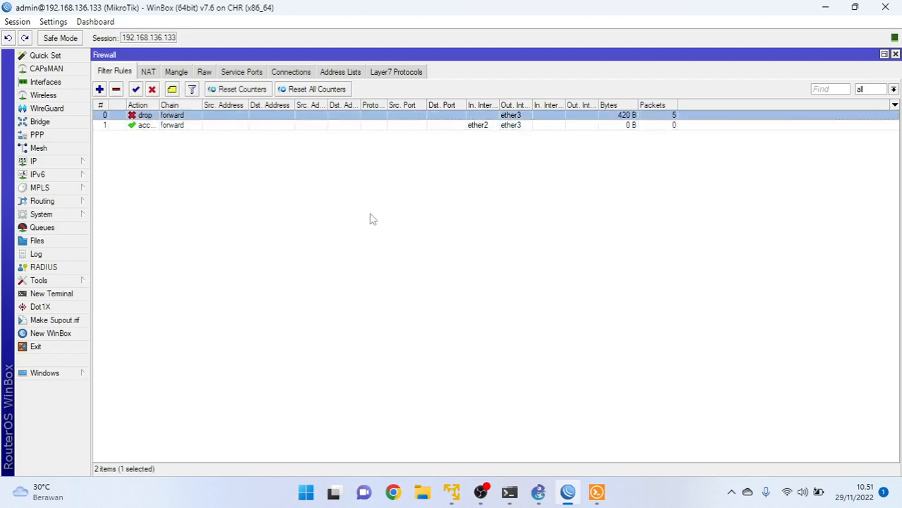
{"action": "left_click", "coordinate": [148, 127]}
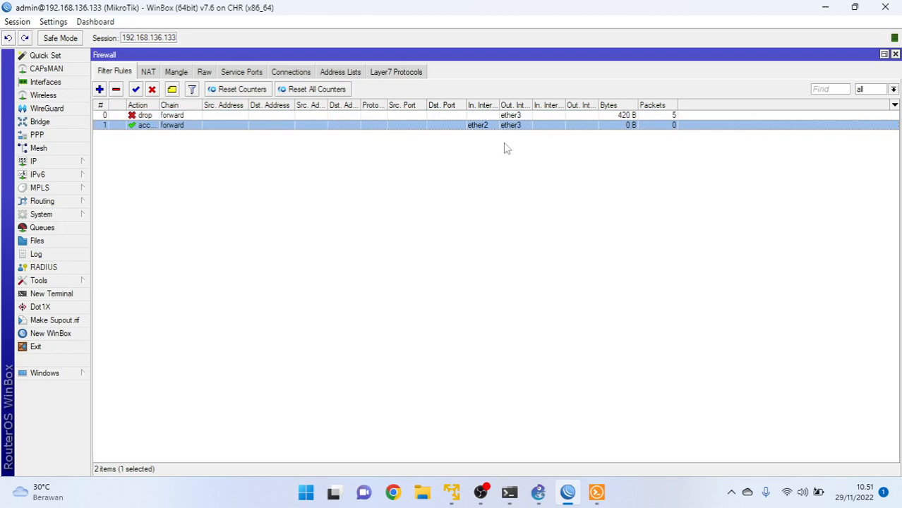
{"action": "left_click", "coordinate": [147, 117]}
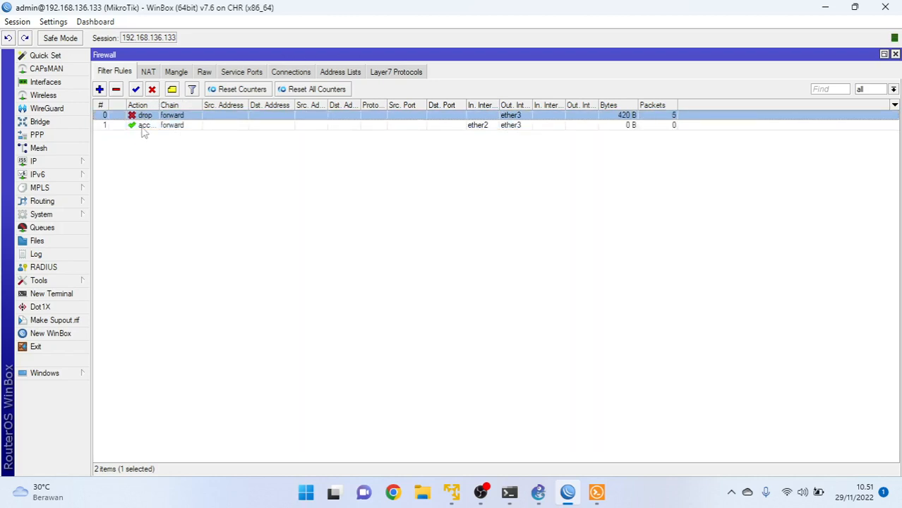
{"action": "left_click", "coordinate": [144, 127]}
{"action": "left_click_drag", "start_coordinate": [142, 128], "coordinate": [145, 120]}
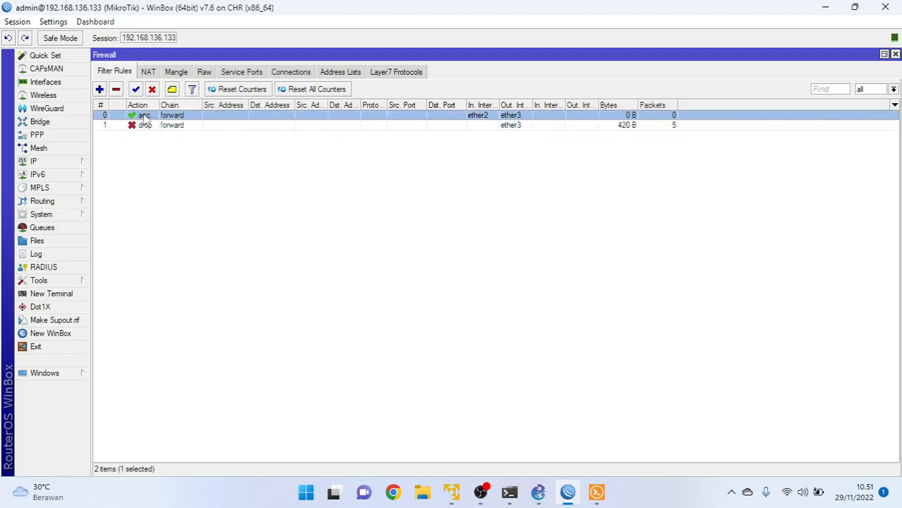
{"action": "left_click", "coordinate": [297, 168]}
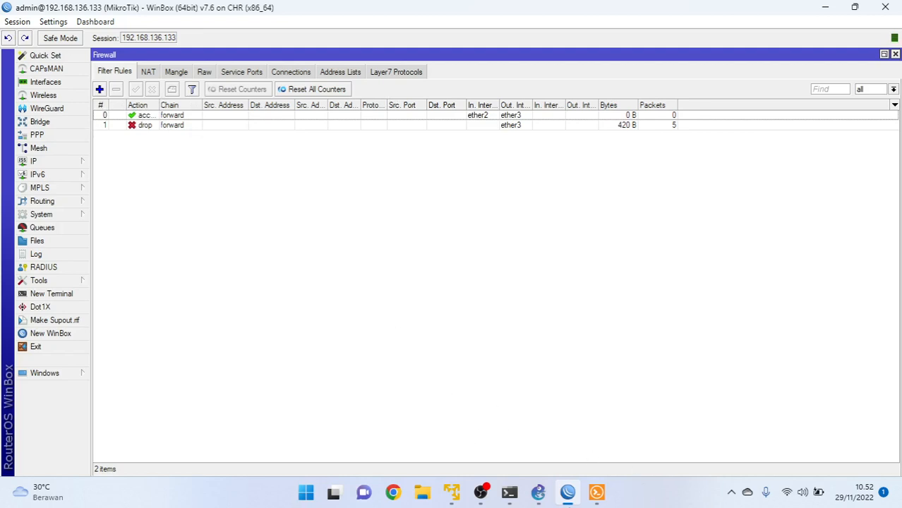
Switch to the Solar-PuTTY console and test PC2's internet access by pinging google.com
{"action": "left_click", "coordinate": [596, 495]}
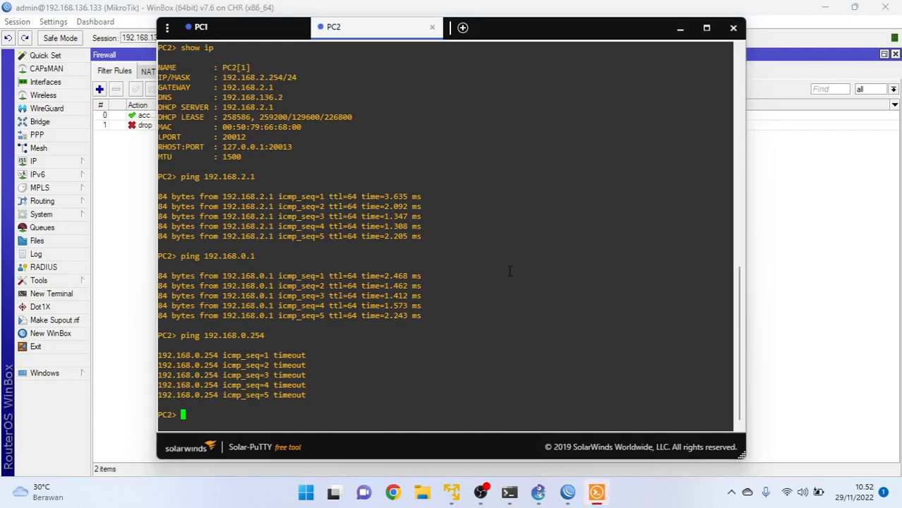
{"action": "type", "text": "ping google.com"}
{"action": "key", "text": "Return"}
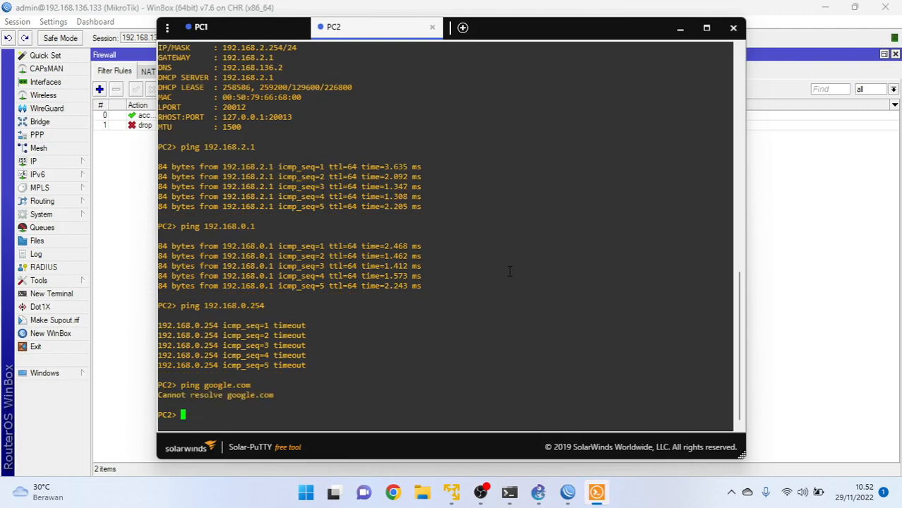
{"action": "left_click_drag", "start_coordinate": [507, 38], "coordinate": [668, 48]}
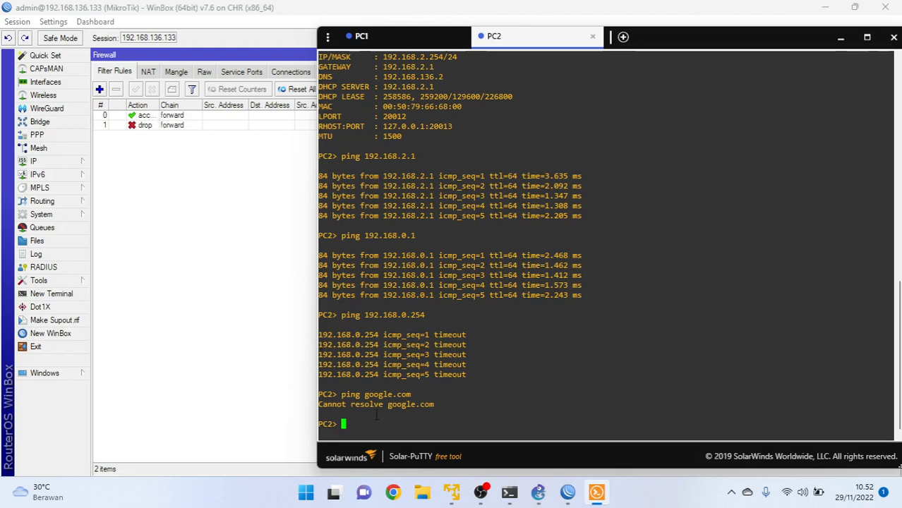
Test PC2's connection to both router gateways and PC1 by pinging 192.168.2.1, 192.168.0.1 and 192.168.0.254
{"action": "type", "text": "ping 192.168.2.1"}
{"action": "key", "text": "Return"}
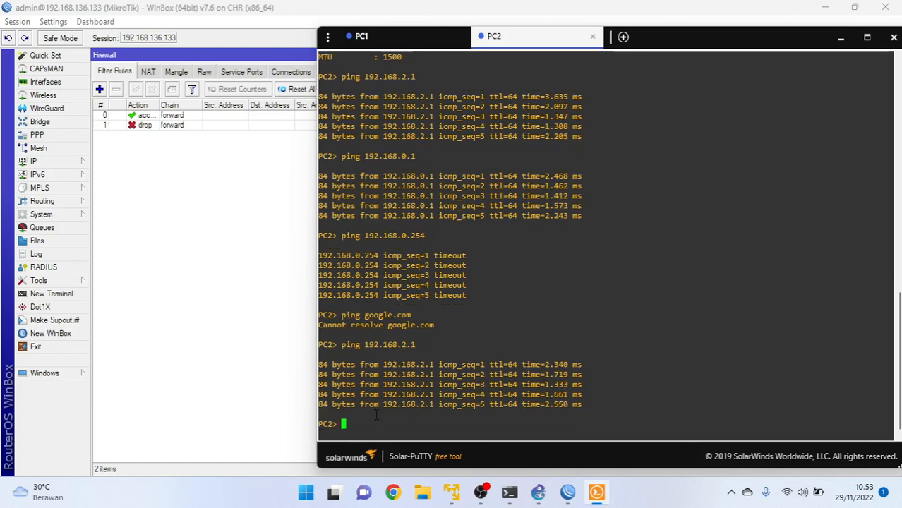
{"action": "key", "text": "Up"}
{"action": "type", "text": "0.1"}
{"action": "key", "text": "Return"}
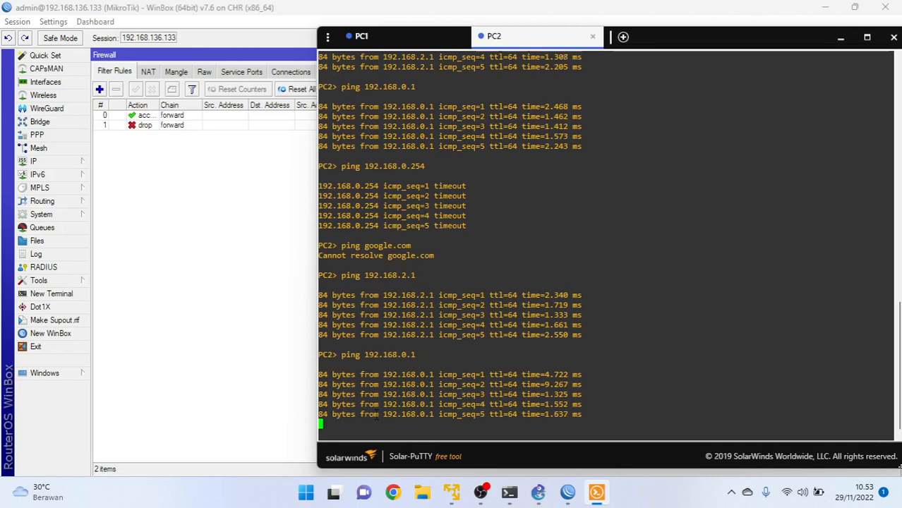
{"action": "key", "text": "Up"}
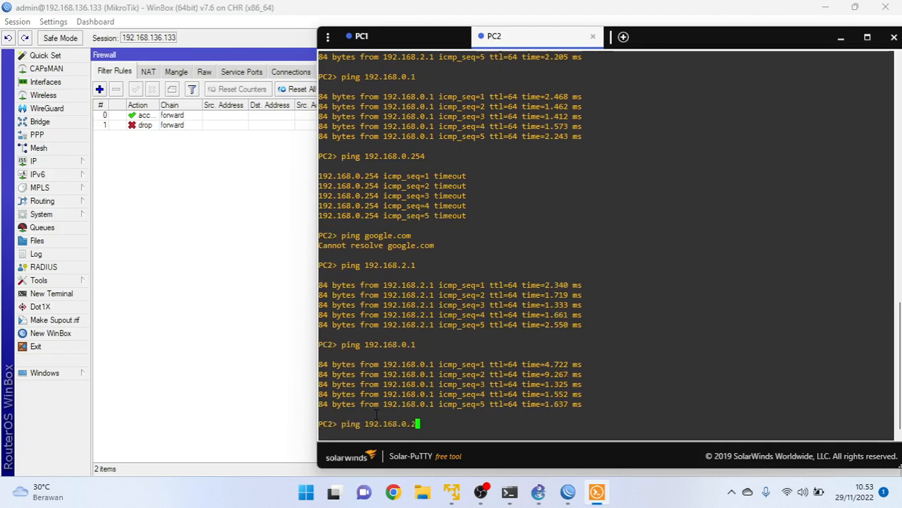
{"action": "key", "text": "Return"}
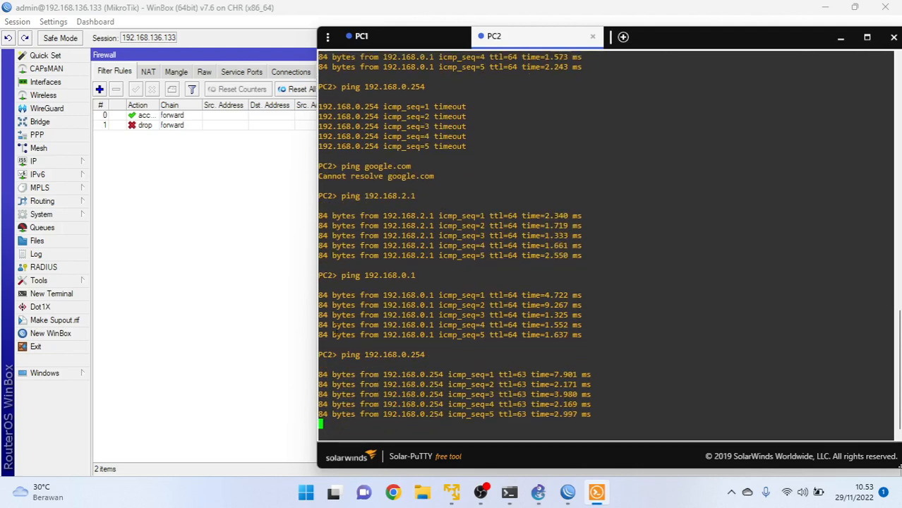
Compare the accept and drop rules' packet counters in WinBox, and examine the router's ports in the GNS3 topology
{"action": "left_click", "coordinate": [180, 160]}
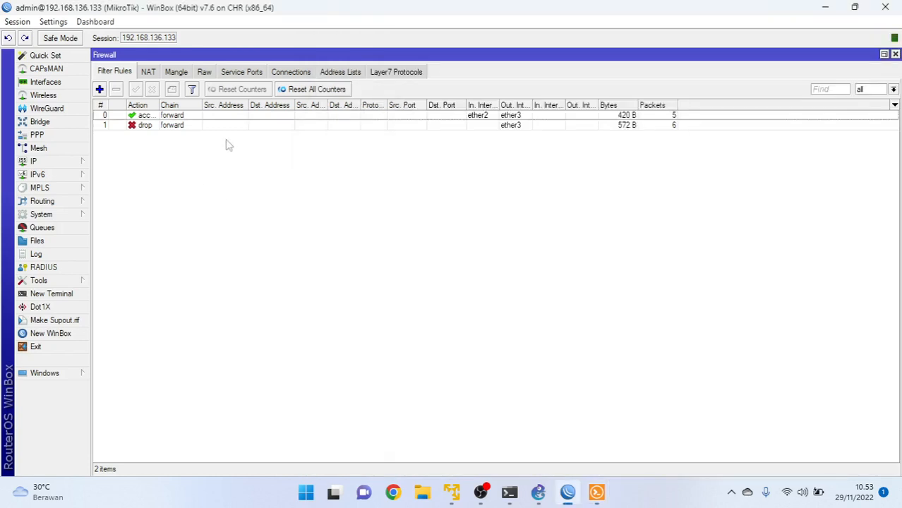
{"action": "left_click", "coordinate": [171, 127]}
{"action": "left_click", "coordinate": [176, 116]}
{"action": "left_click", "coordinate": [177, 125]}
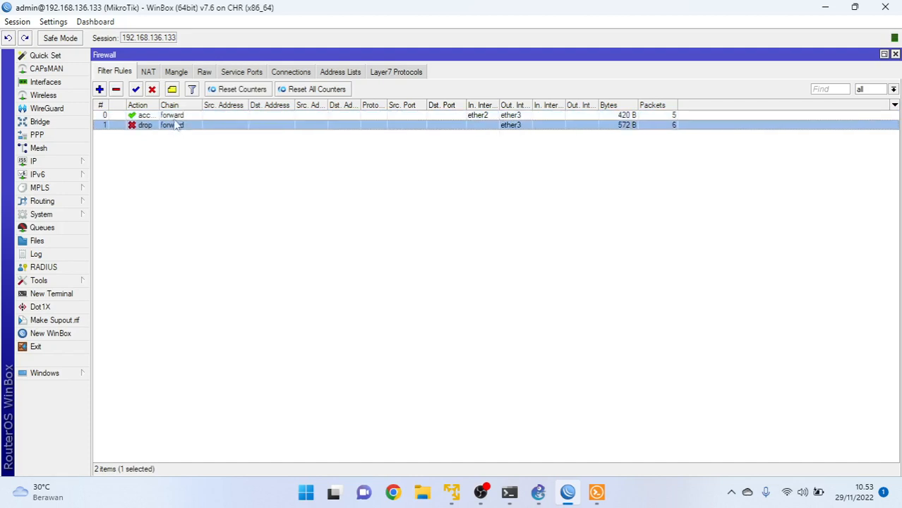
{"action": "left_click", "coordinate": [176, 116]}
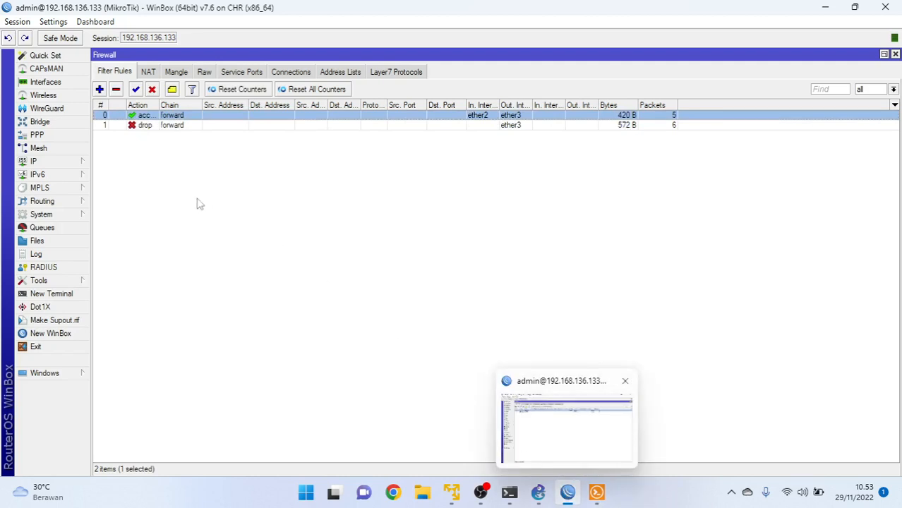
{"action": "left_click", "coordinate": [144, 128]}
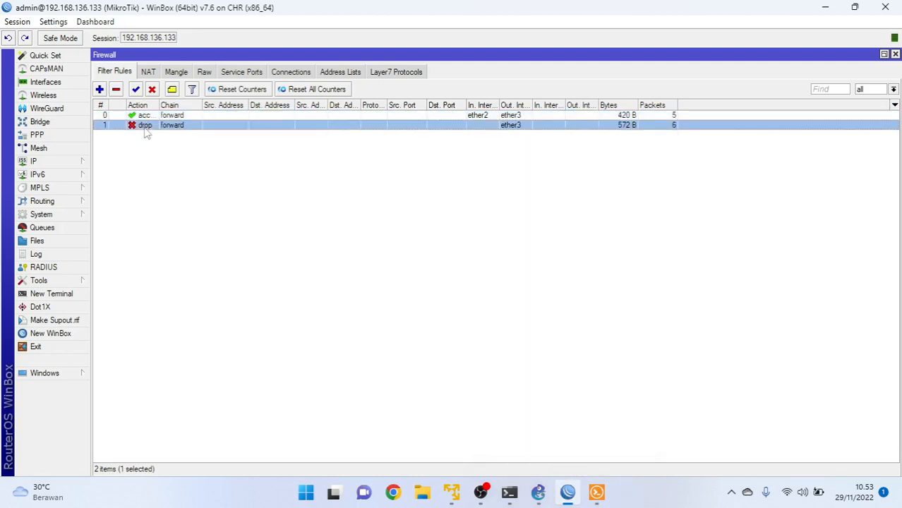
{"action": "left_click", "coordinate": [228, 185]}
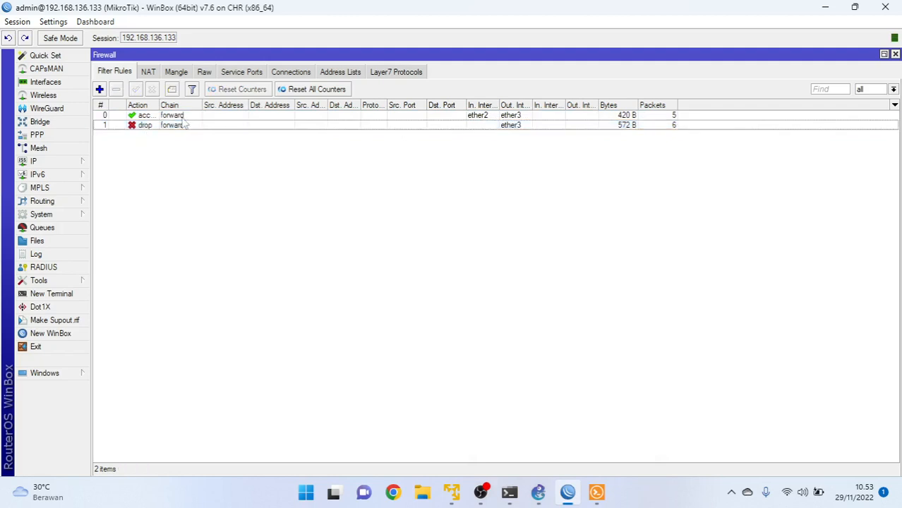
{"action": "left_click", "coordinate": [141, 117]}
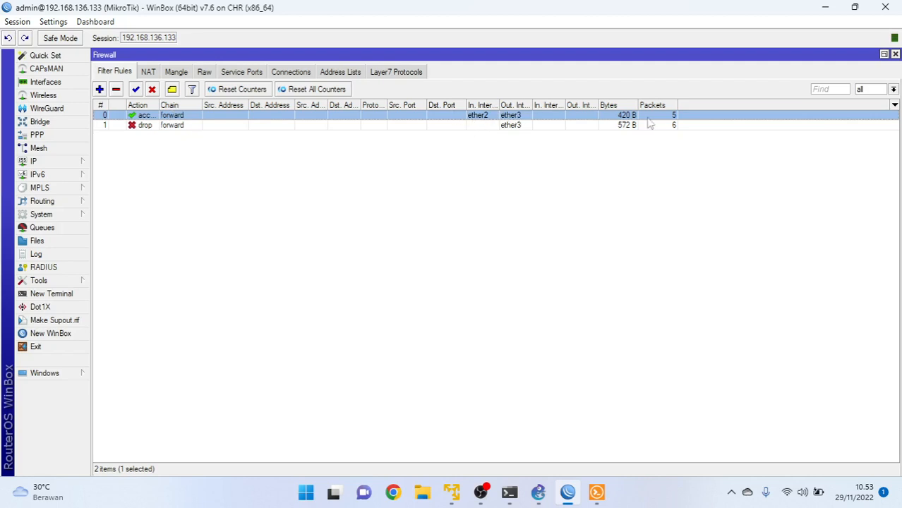
{"action": "left_click", "coordinate": [539, 492]}
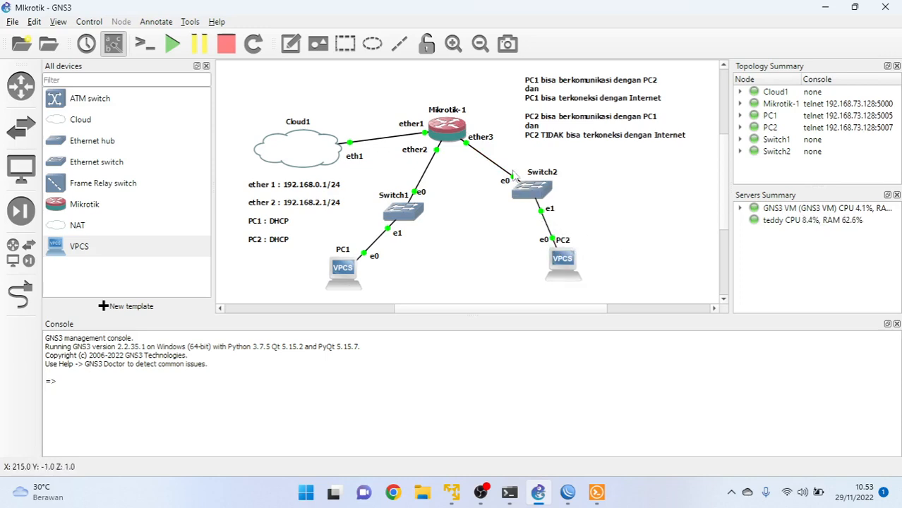
{"action": "mouse_move", "coordinate": [466, 146]}
Switch to PC1's console in Solar-PuTTY and test both router gateways by pinging 192.168.0.1 and 192.168.2.1
{"action": "left_click", "coordinate": [597, 492]}
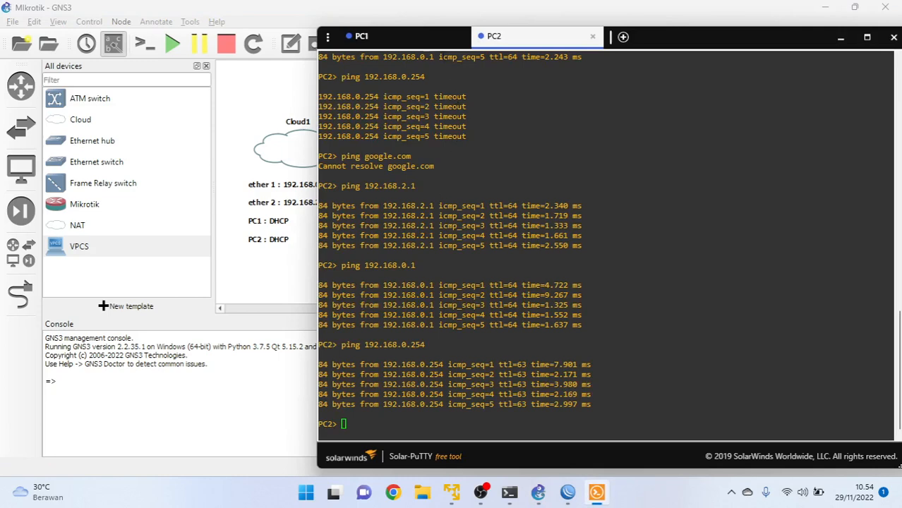
{"action": "left_click", "coordinate": [379, 35]}
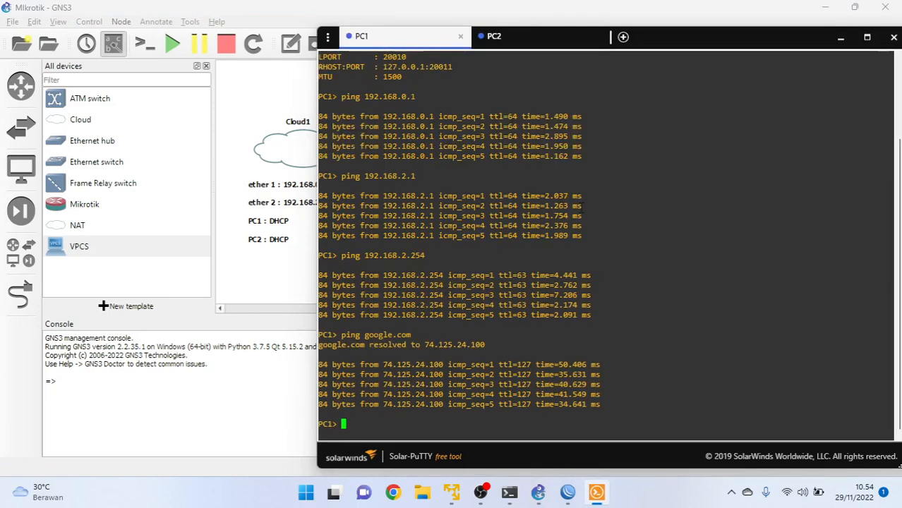
{"action": "type", "text": "ping 192.168.0.254"}
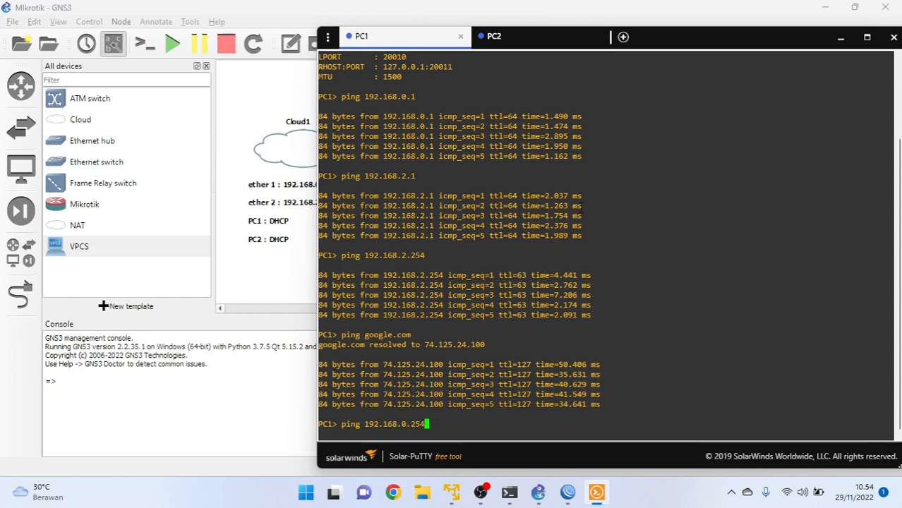
{"action": "key", "text": "BackSpace"}
{"action": "key", "text": "BackSpace"}
{"action": "key", "text": "Return"}
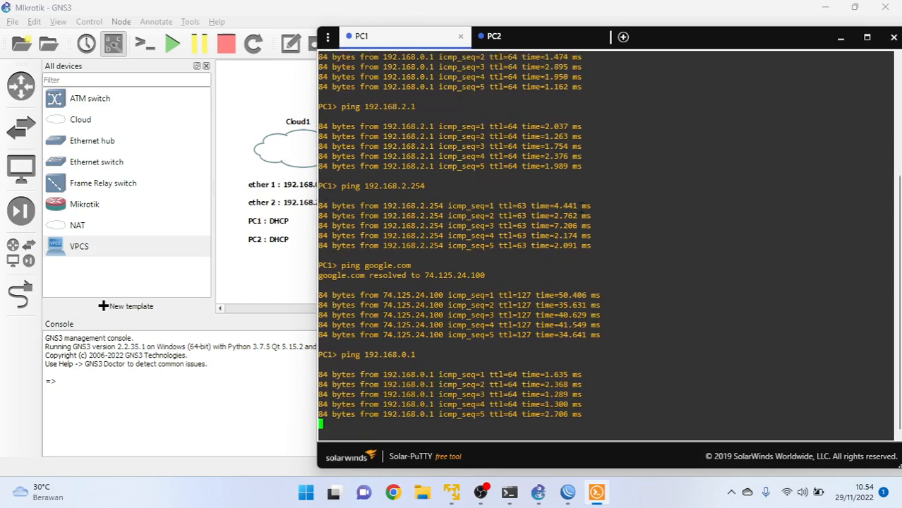
{"action": "key", "text": "Up"}
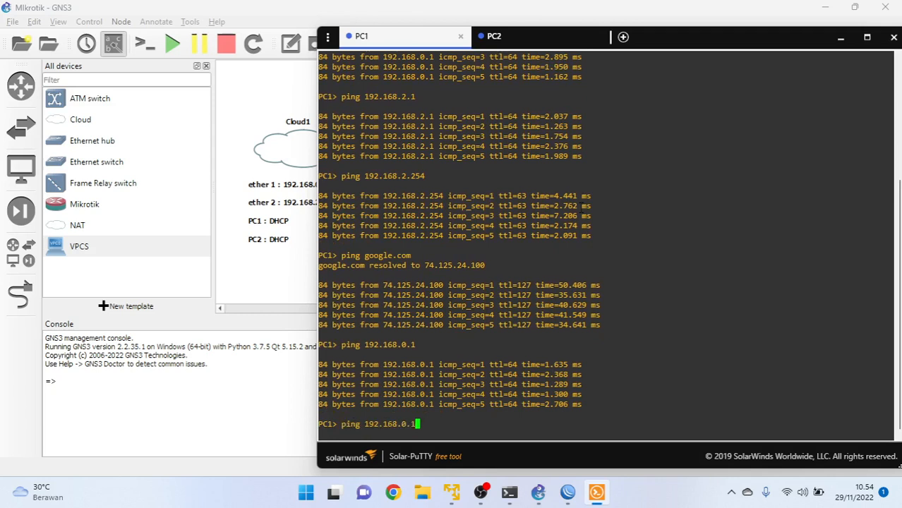
{"action": "key", "text": "BackSpace"}
{"action": "key", "text": "BackSpace"}
{"action": "type", "text": ".1"}
{"action": "key", "text": "Return"}
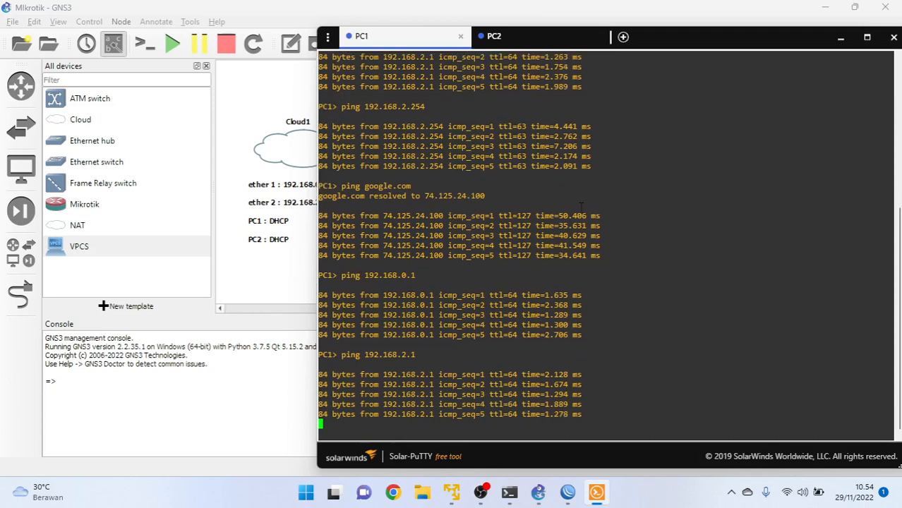
Test PC1's connection to PC2 by pinging 192.168.2.254
{"action": "key", "text": "Up"}
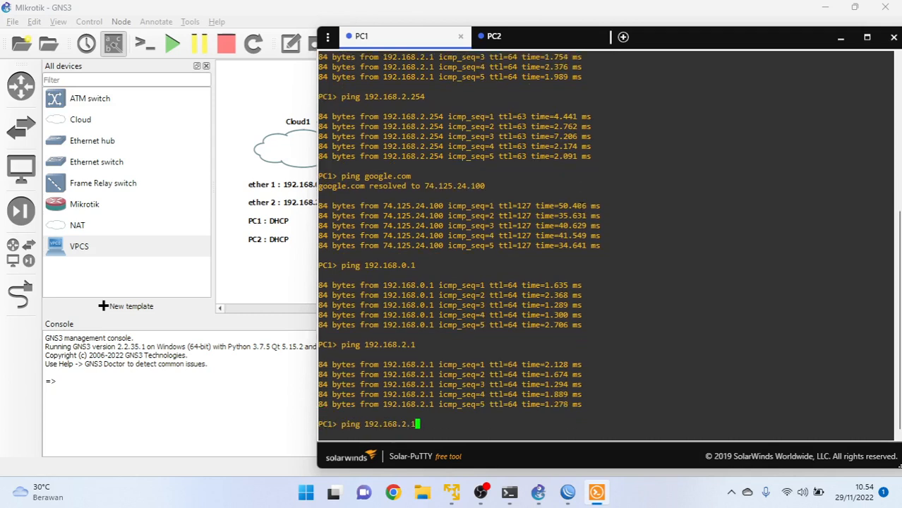
{"action": "key", "text": "BackSpace"}
{"action": "key", "text": "Return"}
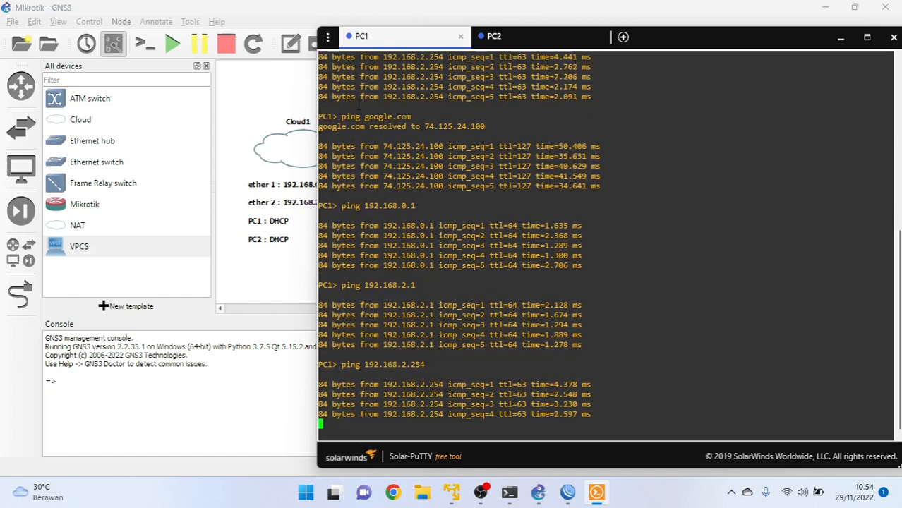
Review the GNS3 topology, examine the drop rule's interfaces in WinBox, and check PC1's ping results in Solar-PuTTY
{"action": "left_click", "coordinate": [261, 277]}
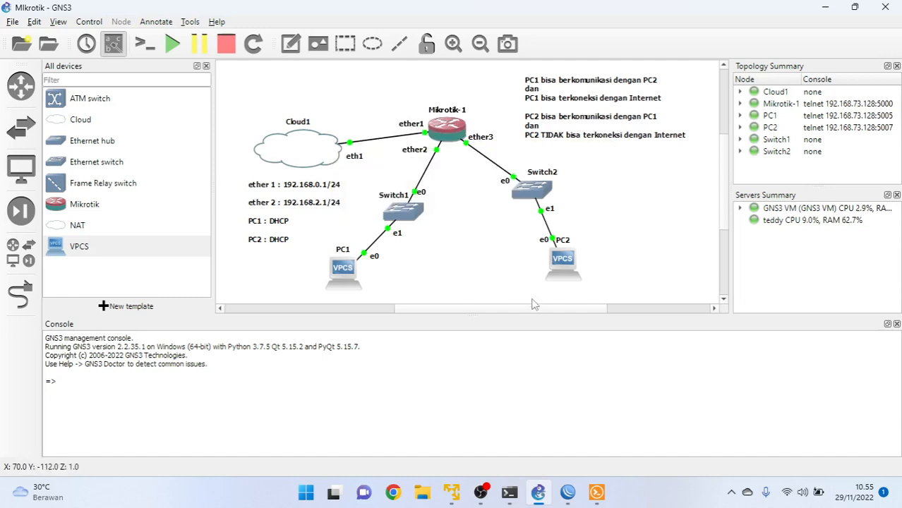
{"action": "mouse_move", "coordinate": [594, 497]}
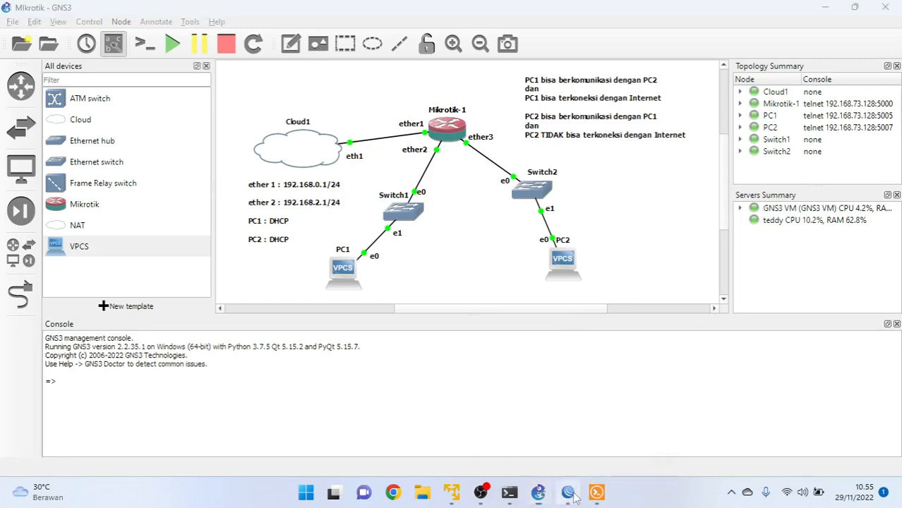
{"action": "left_click", "coordinate": [567, 493]}
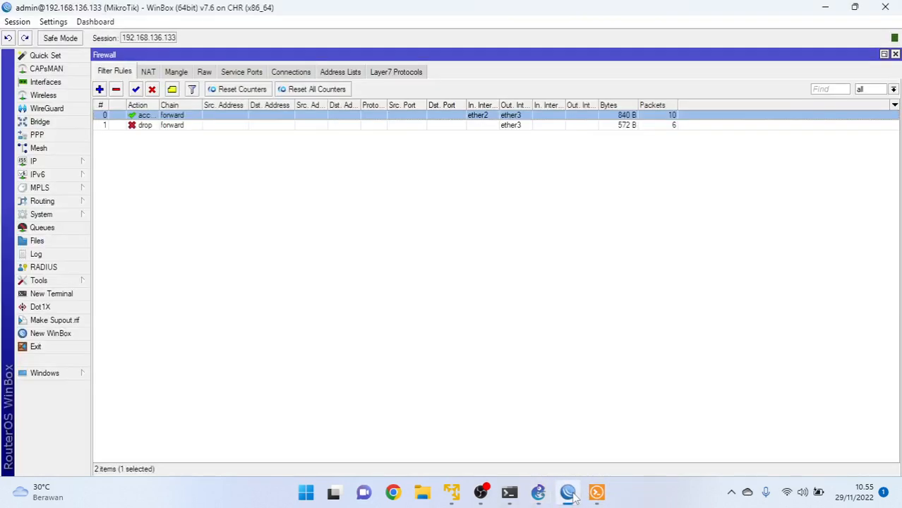
{"action": "left_click", "coordinate": [510, 128]}
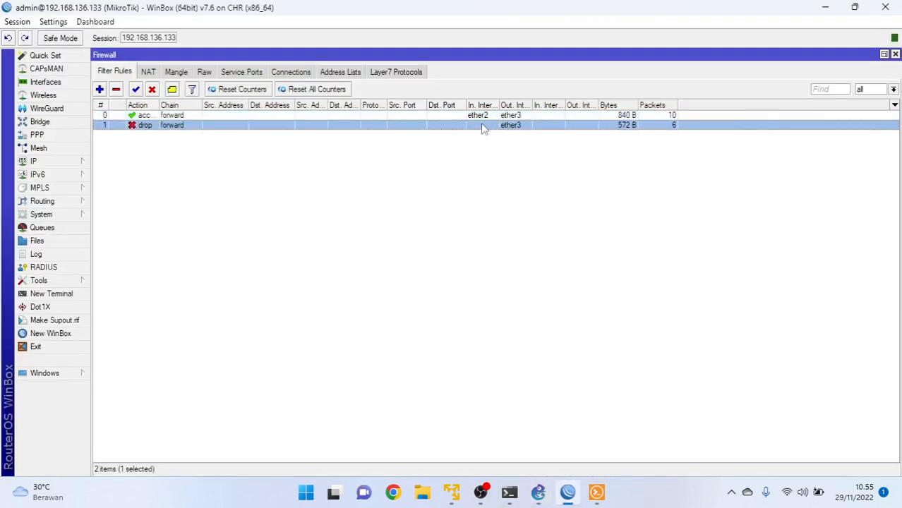
{"action": "left_click", "coordinate": [596, 492]}
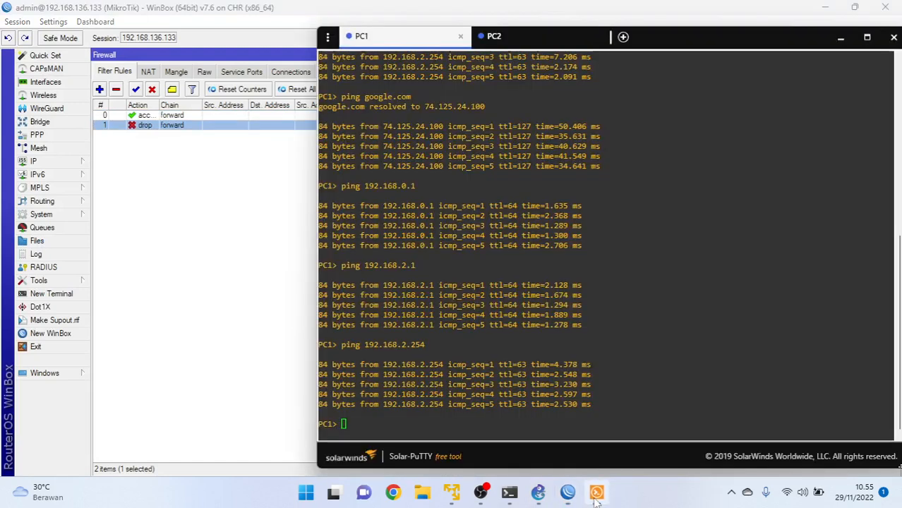
{"action": "left_click", "coordinate": [565, 494]}
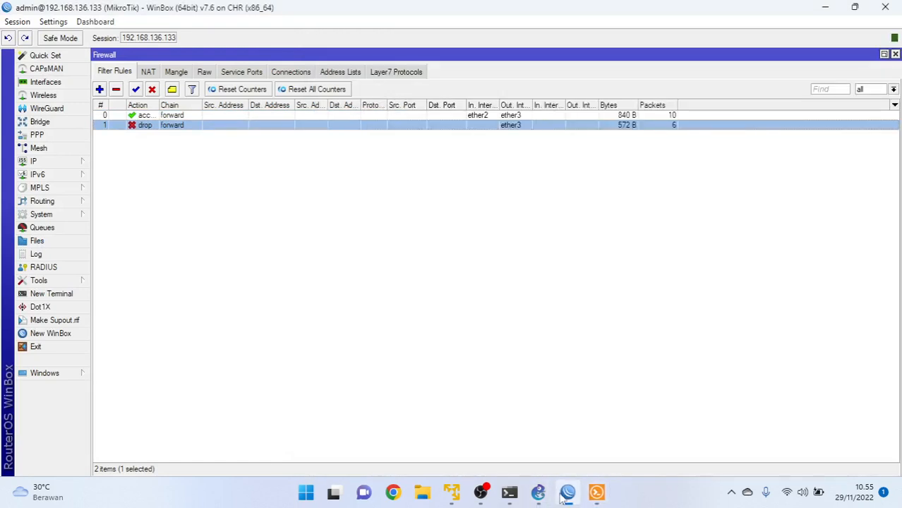
Compare the Mikrotik-1 router's links to Cloud1, PC1 and PC2 in the GNS3 topology with the accept and drop forward rules in WinBox
{"action": "left_click", "coordinate": [538, 497]}
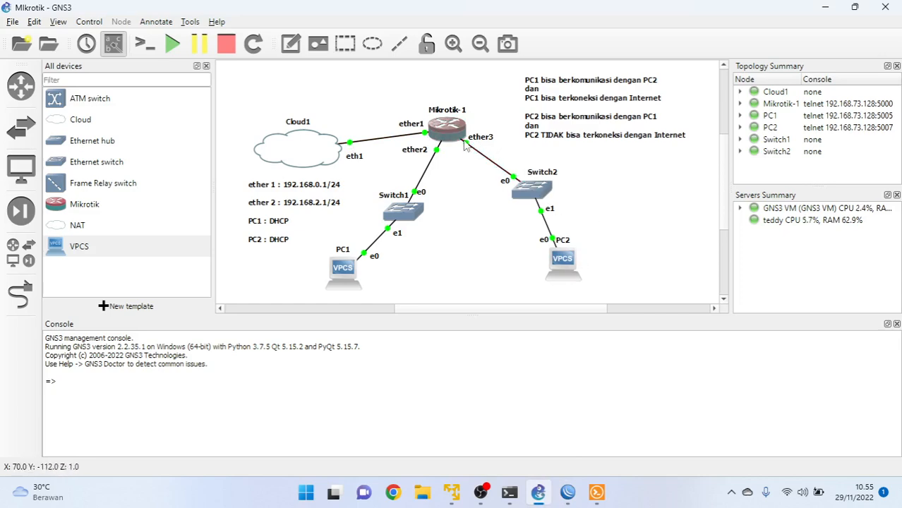
{"action": "mouse_move", "coordinate": [434, 134]}
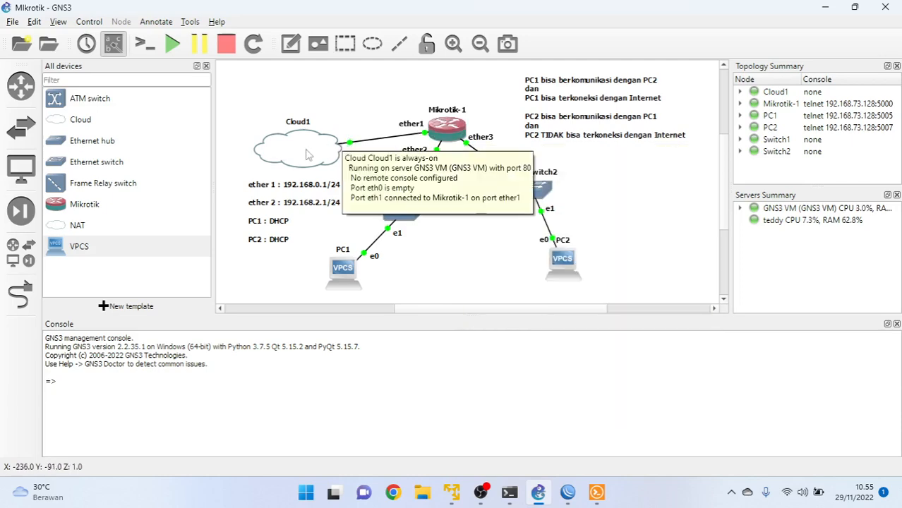
{"action": "left_click", "coordinate": [569, 492]}
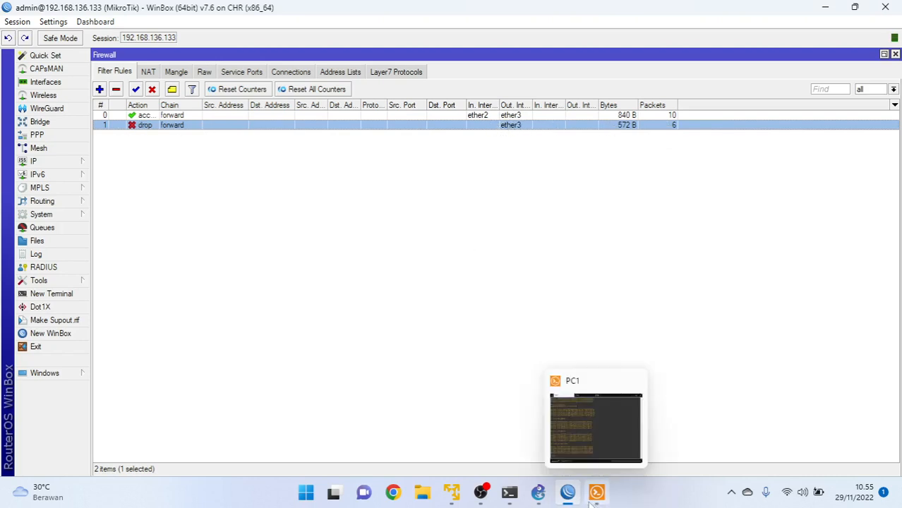
{"action": "left_click", "coordinate": [540, 495]}
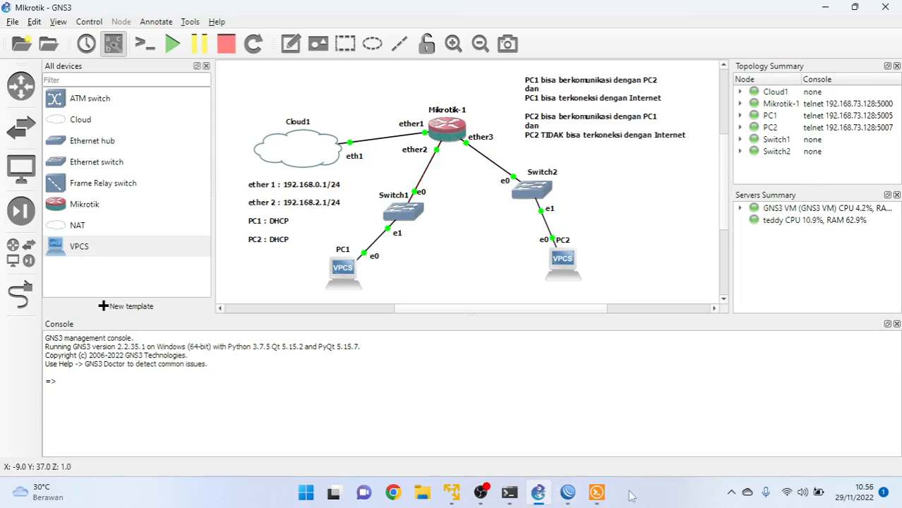
{"action": "left_click", "coordinate": [567, 492]}
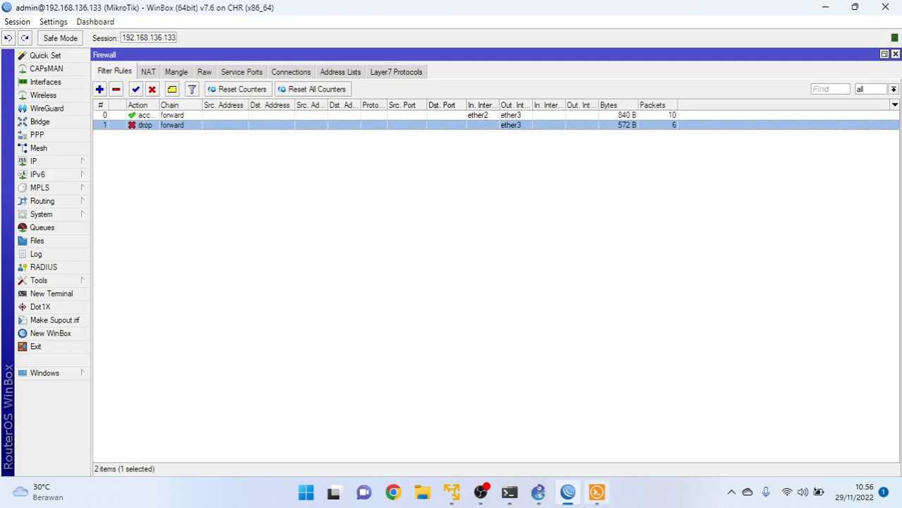
{"action": "left_click", "coordinate": [568, 494]}
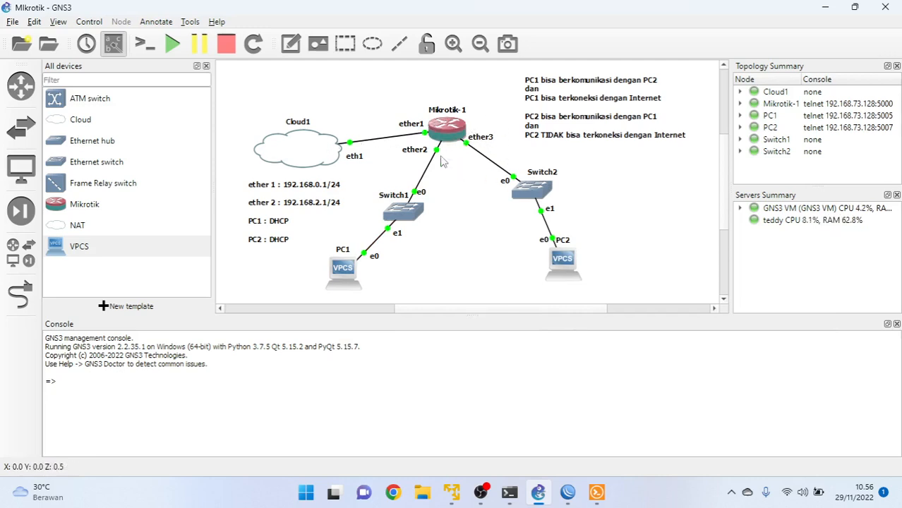
{"action": "left_click", "coordinate": [567, 494]}
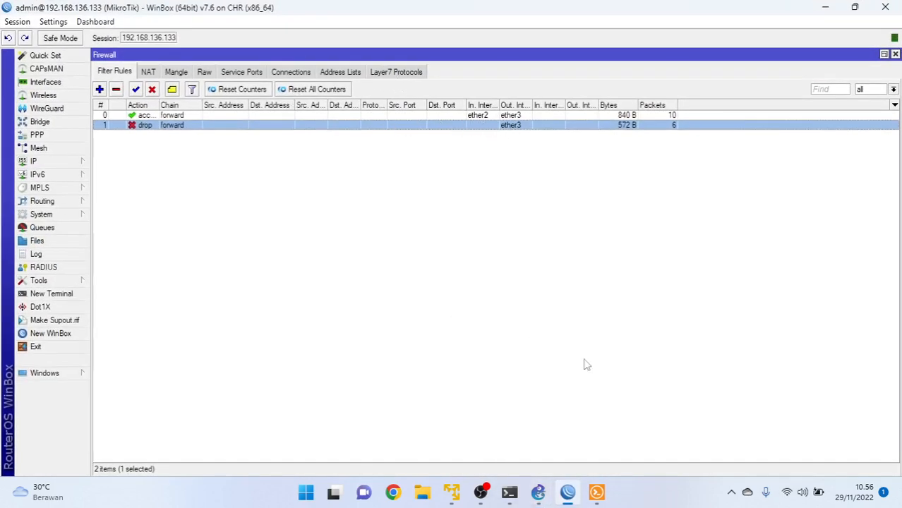
{"action": "left_click", "coordinate": [597, 493]}
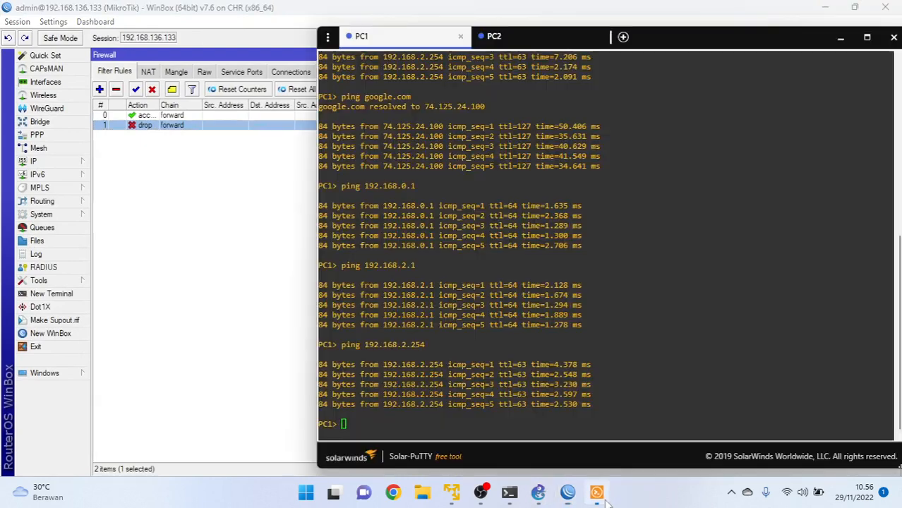
{"action": "left_click", "coordinate": [538, 493]}
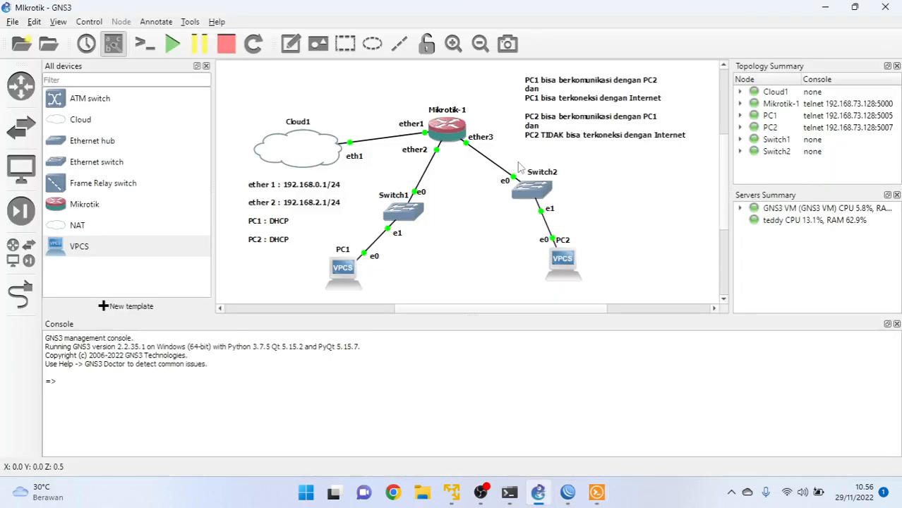